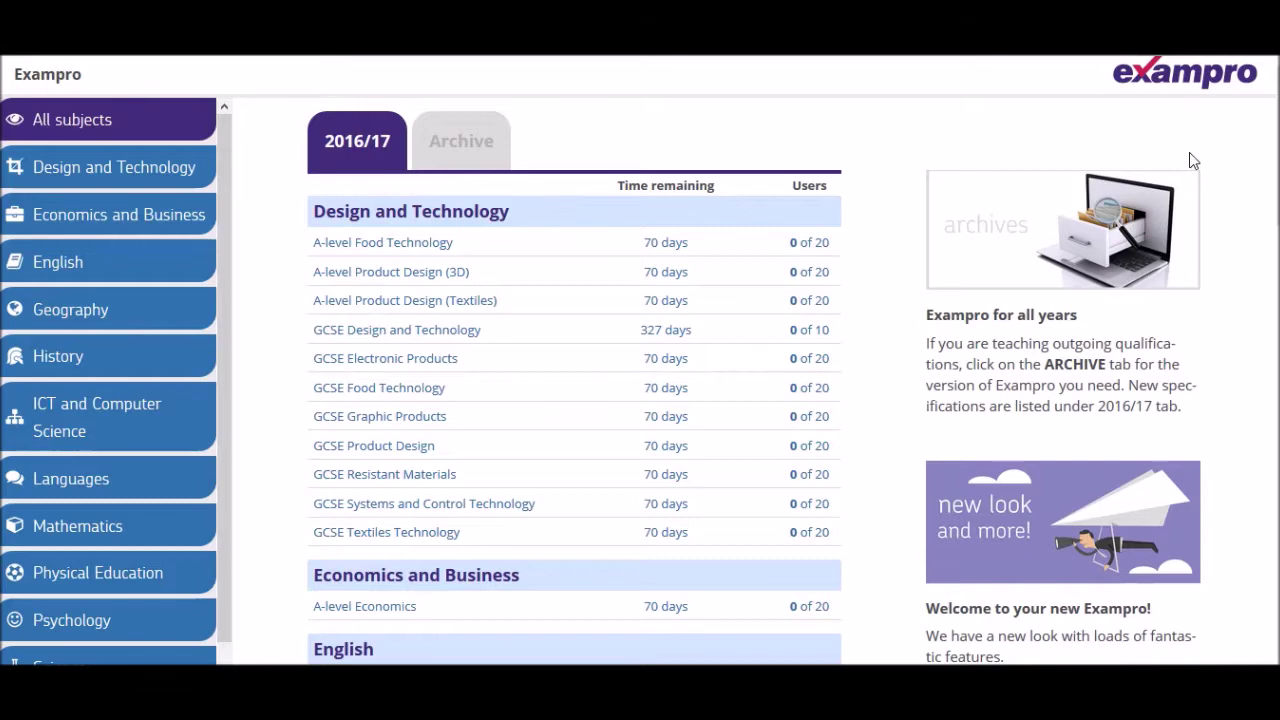
# - Filter to Psychology courses, glance at the Archive, then open 2016/17 A-level Psychology (7181/7182)
pyautogui.scroll(-15, 575, 400)
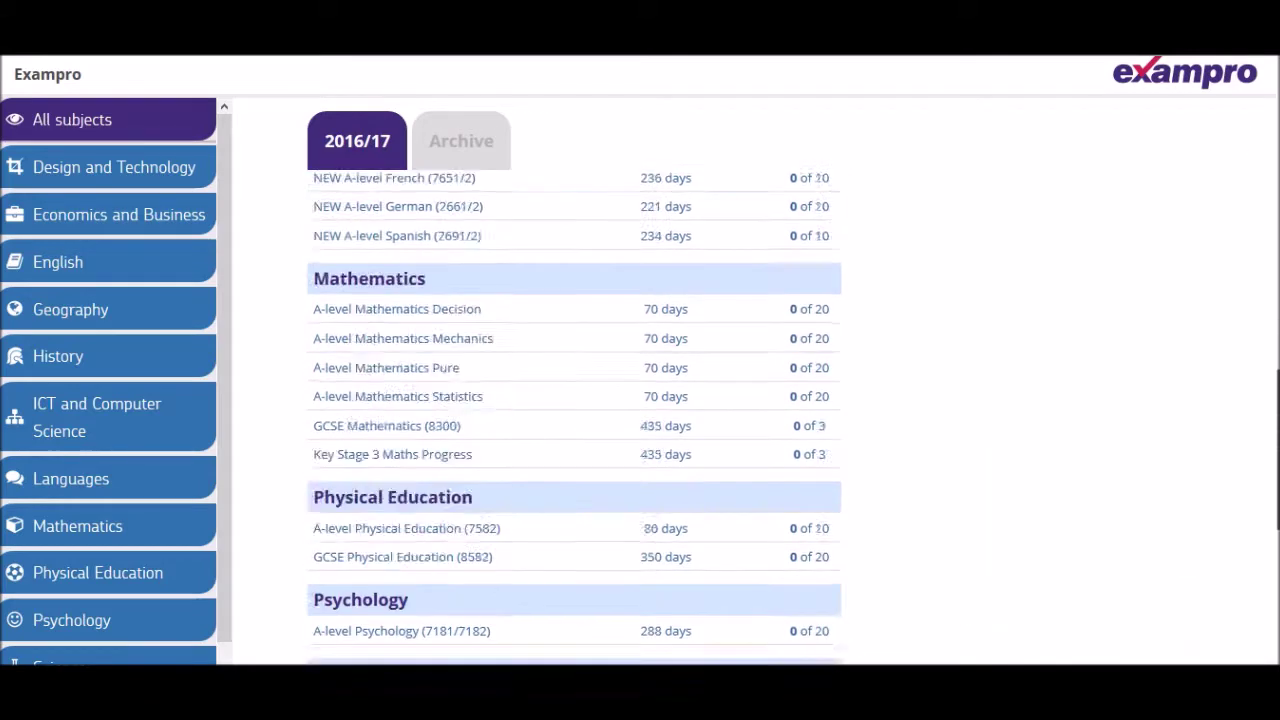
pyautogui.scroll(20, 575, 400)
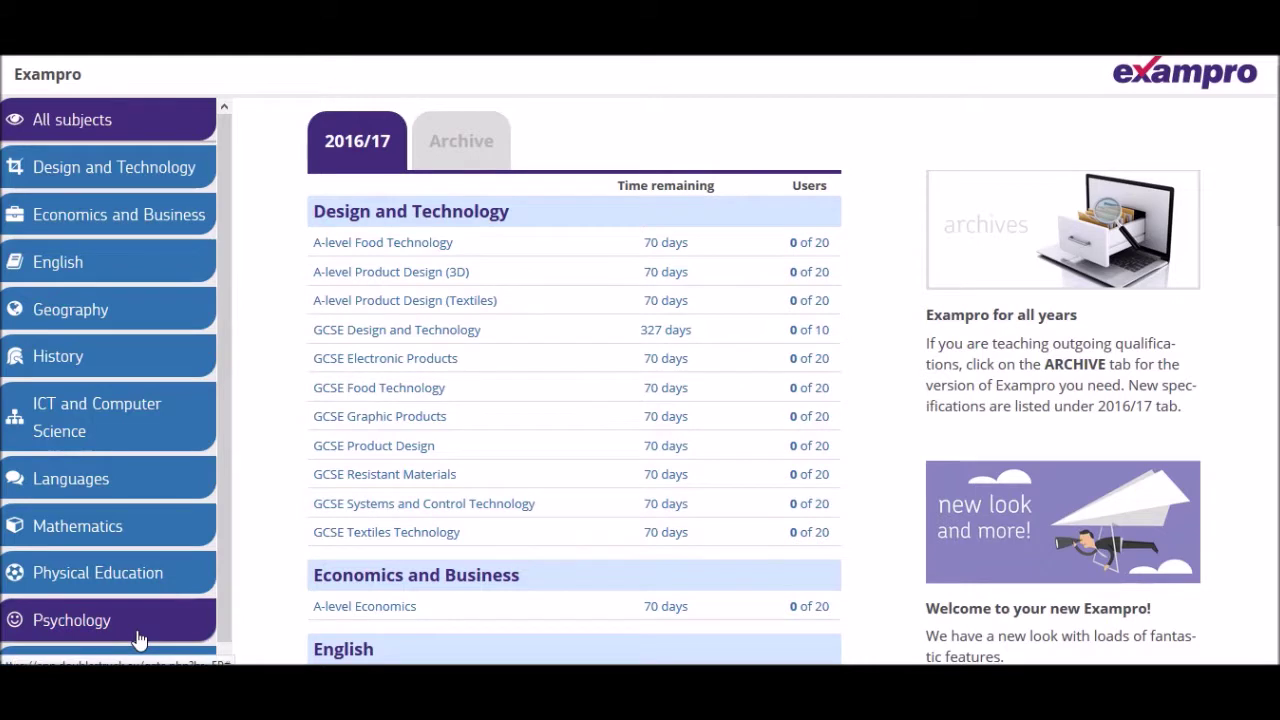
pyautogui.click(138, 628)
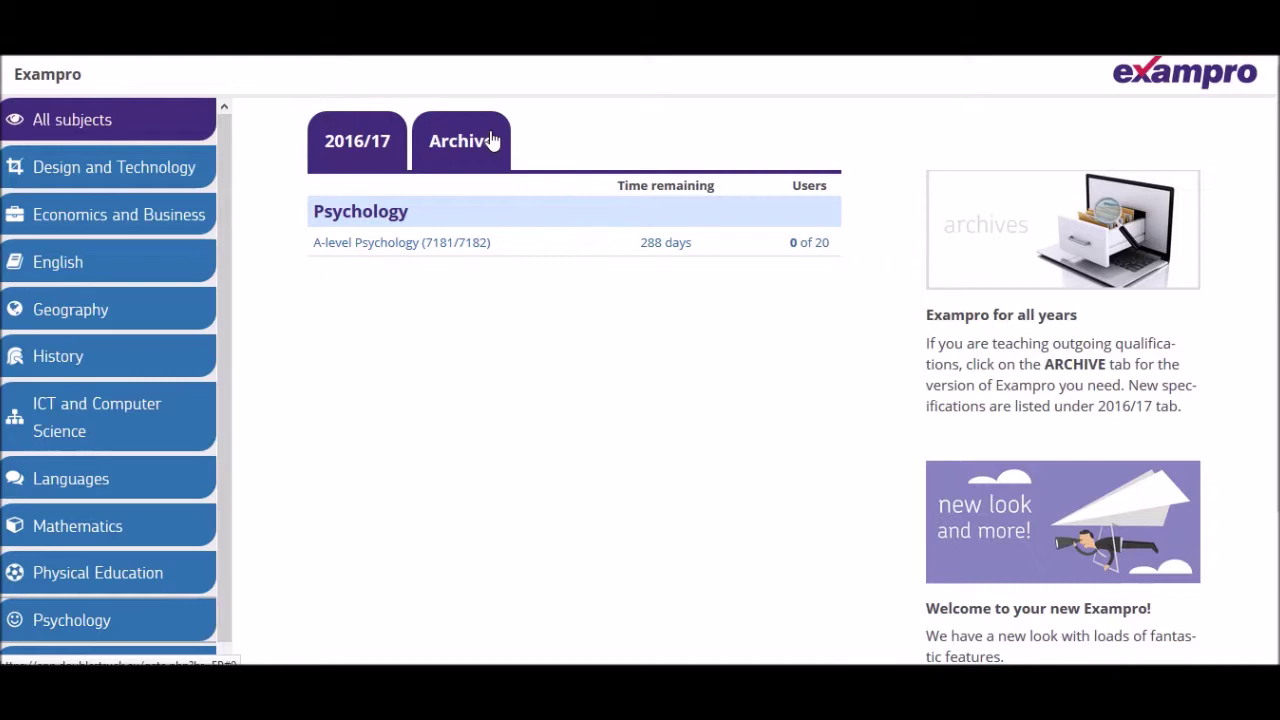
pyautogui.click(447, 150)
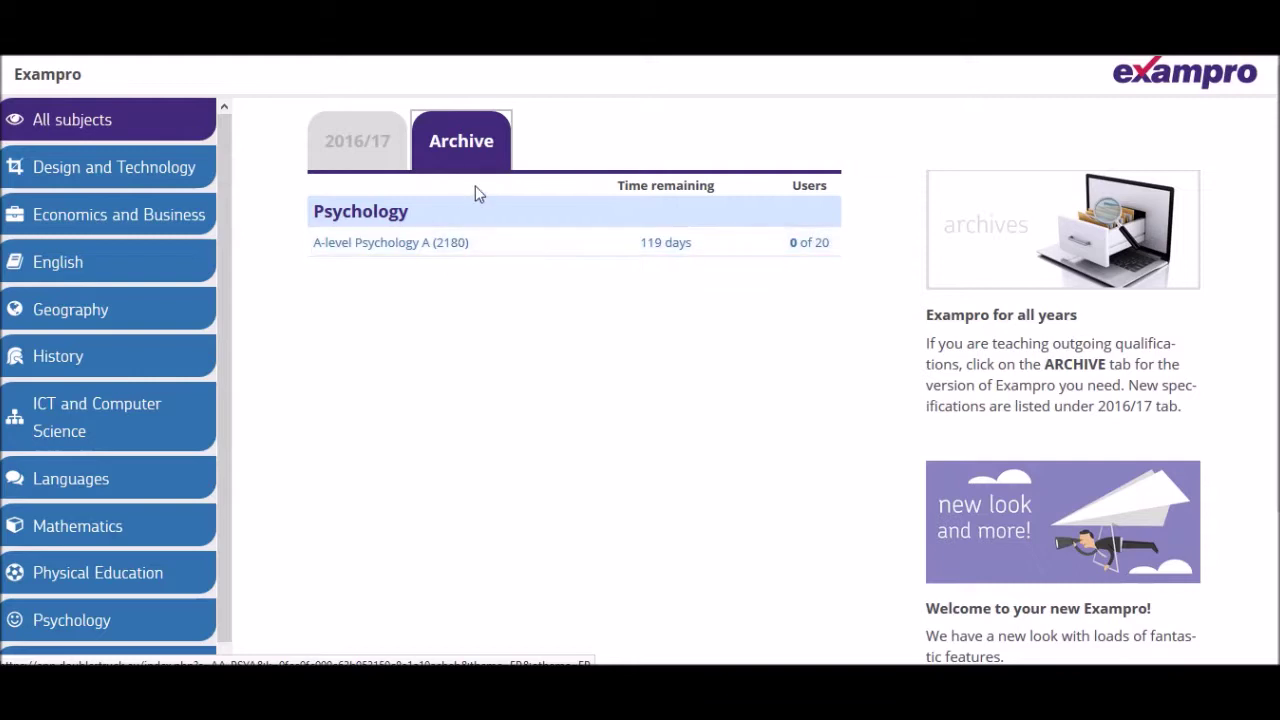
pyautogui.click(352, 152)
pyautogui.click(388, 248)
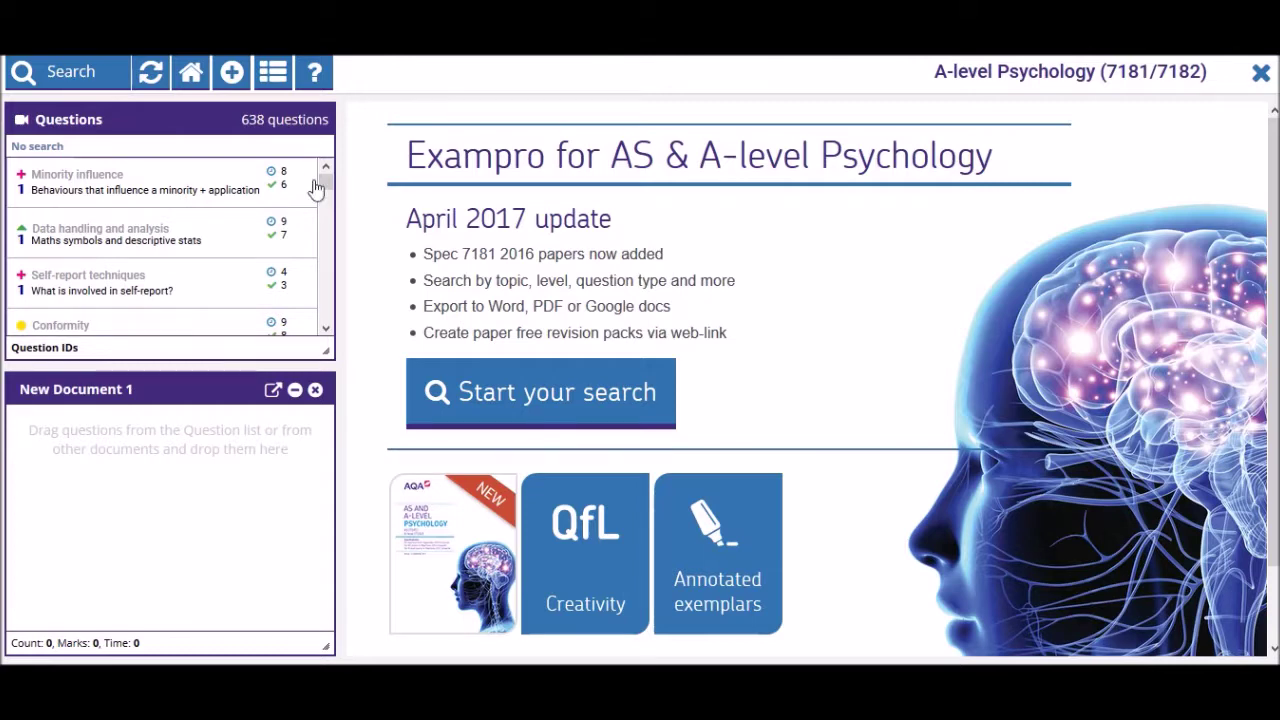
# - Try the 2009 January Spec A Unit 1 source filter, then reset search to all 638 questions
pyautogui.moveTo(325, 183)
pyautogui.mouseDown()
pyautogui.moveTo(330, 281)
pyautogui.moveTo(329, 185)
pyautogui.mouseUp()
pyautogui.click(80, 84)
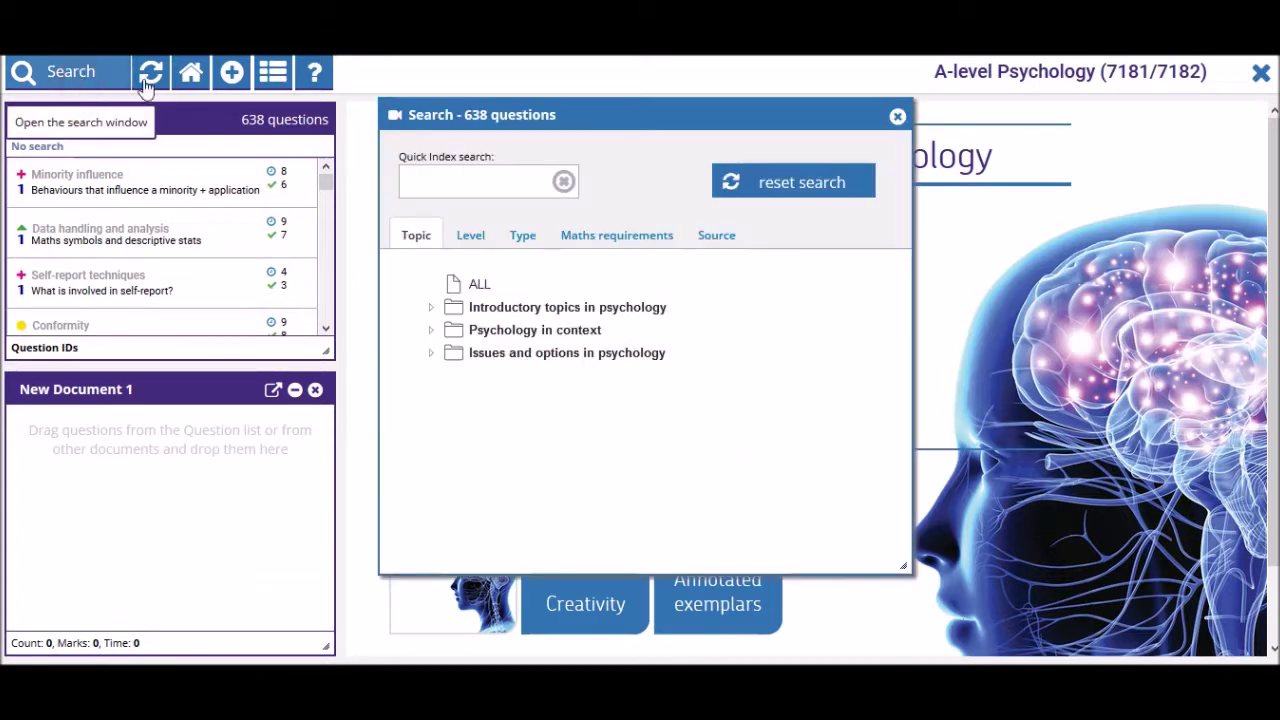
pyautogui.click(716, 236)
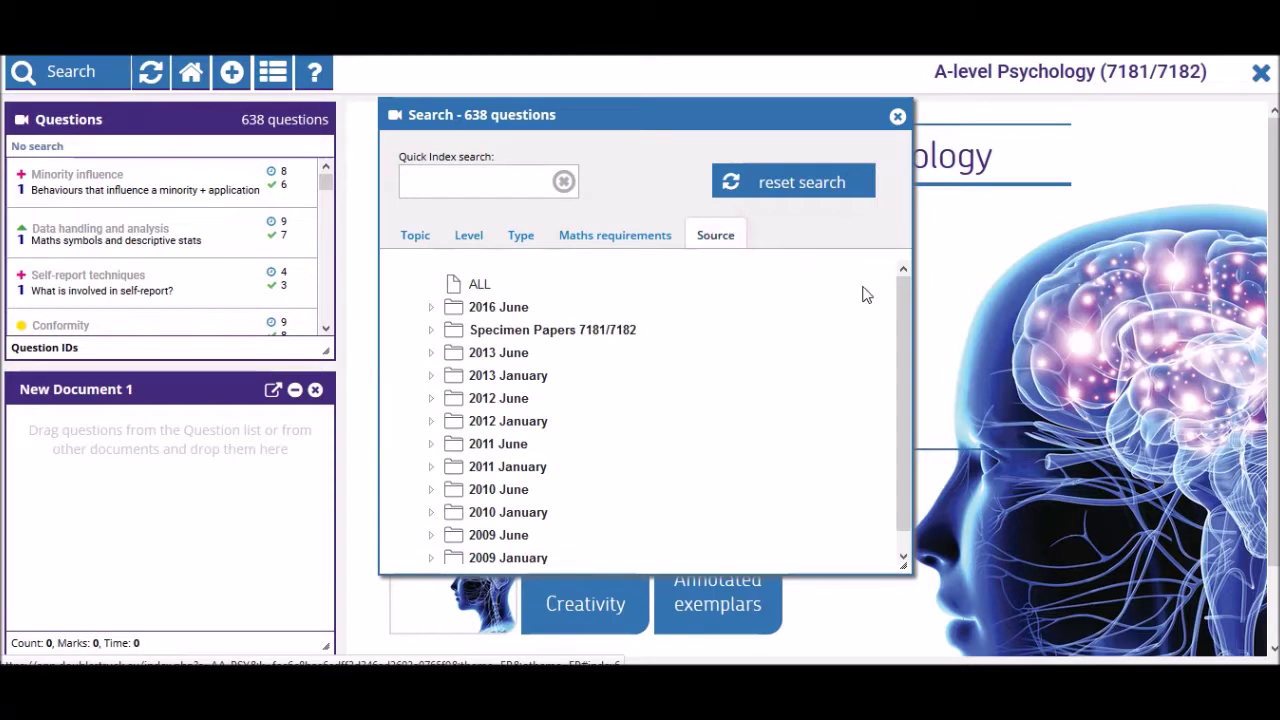
pyautogui.moveTo(901, 315); pyautogui.dragTo(871, 409)
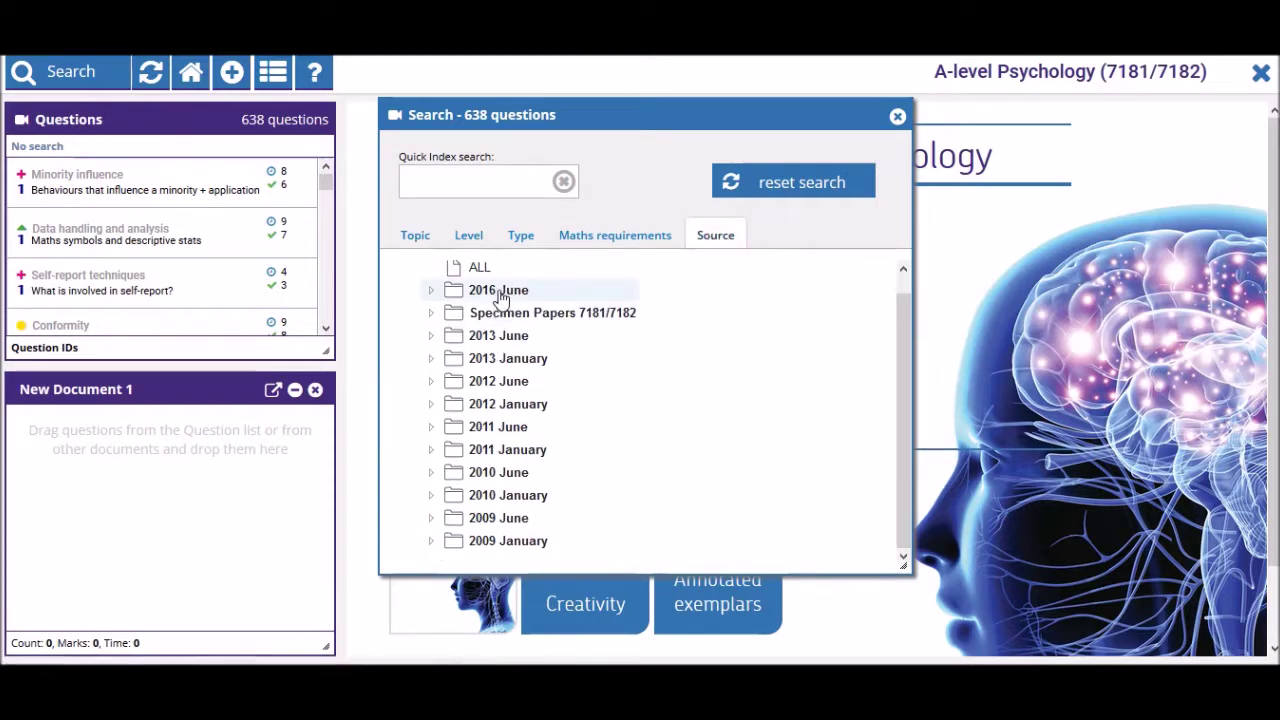
pyautogui.click(511, 545)
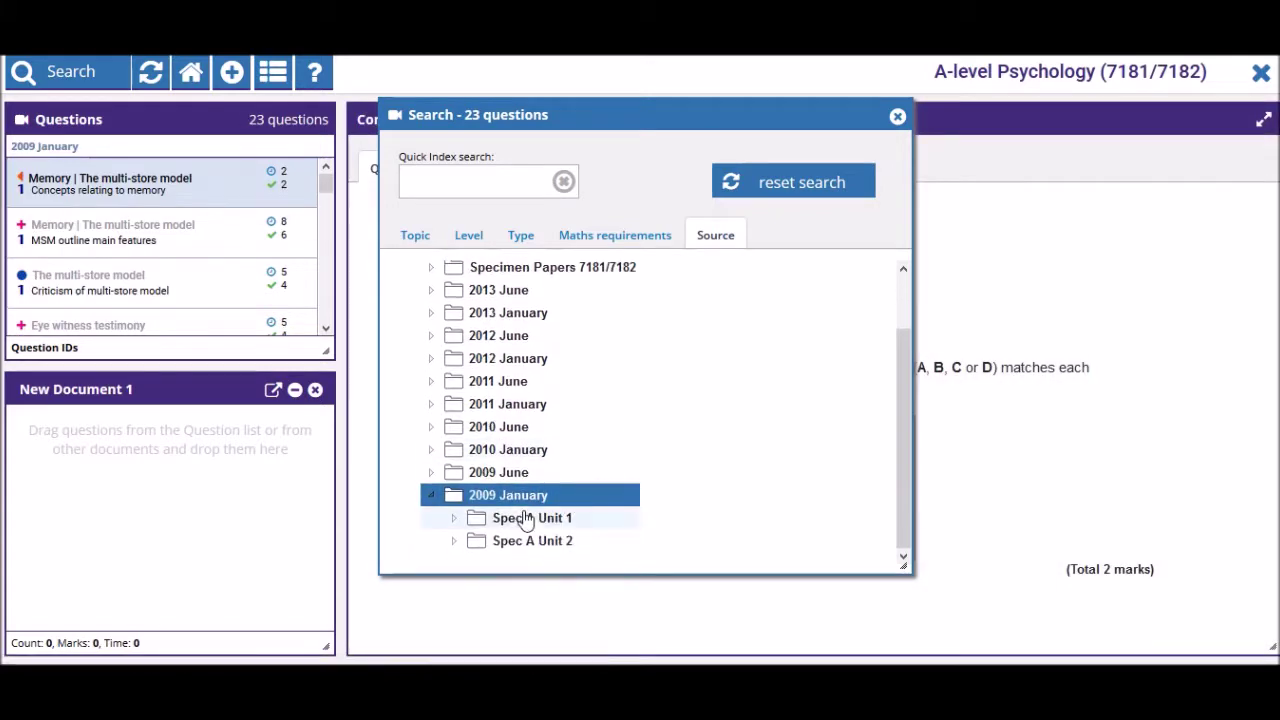
pyautogui.click(530, 520)
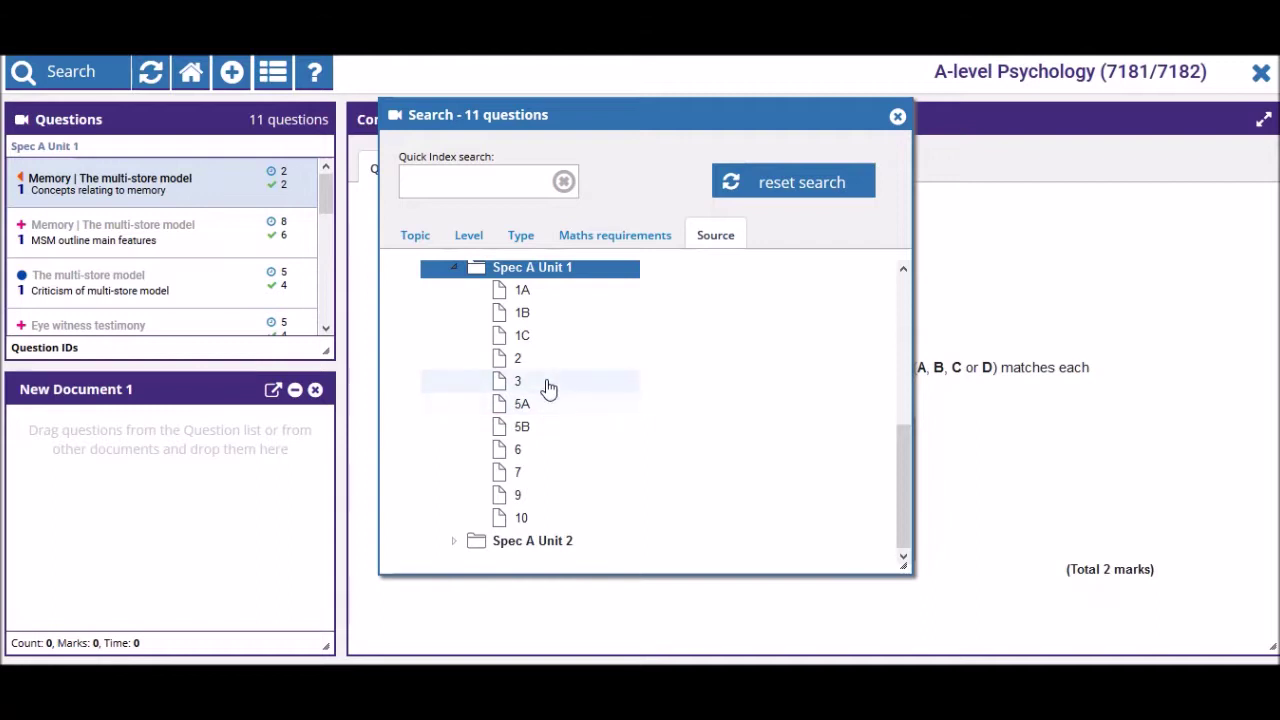
pyautogui.moveTo(900, 467); pyautogui.dragTo(920, 268)
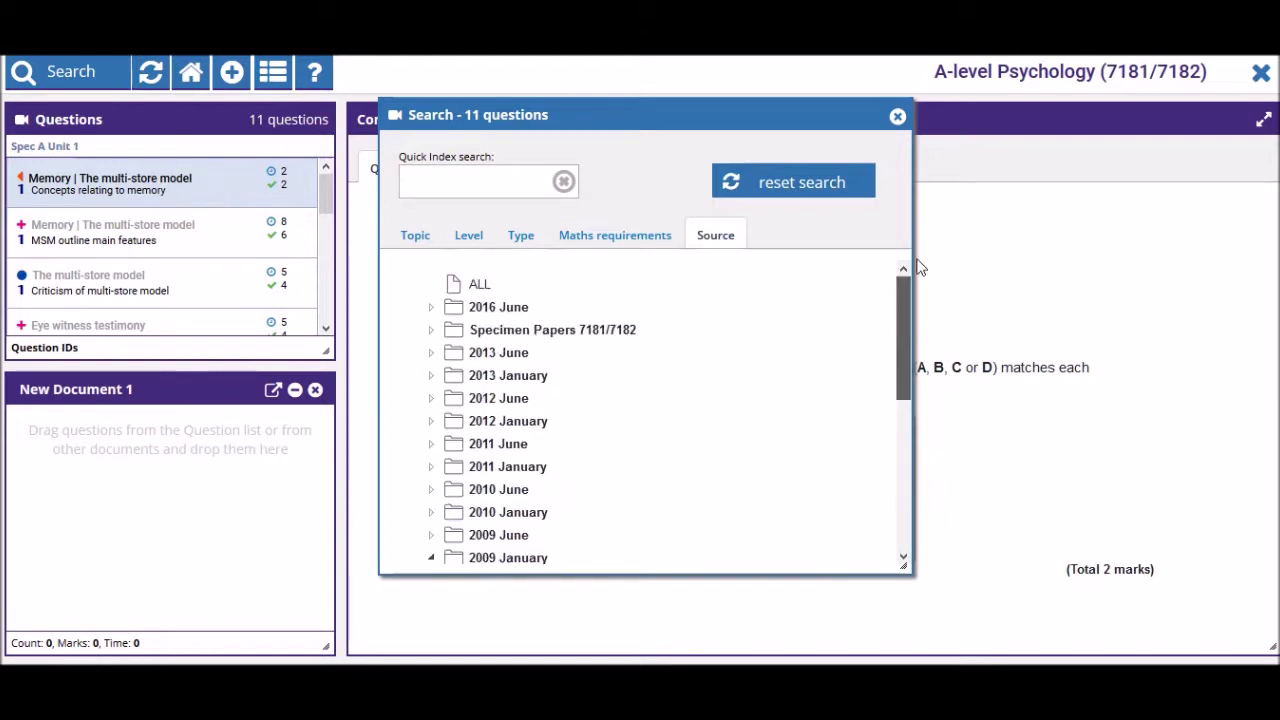
pyautogui.click(826, 190)
pyautogui.click(897, 116)
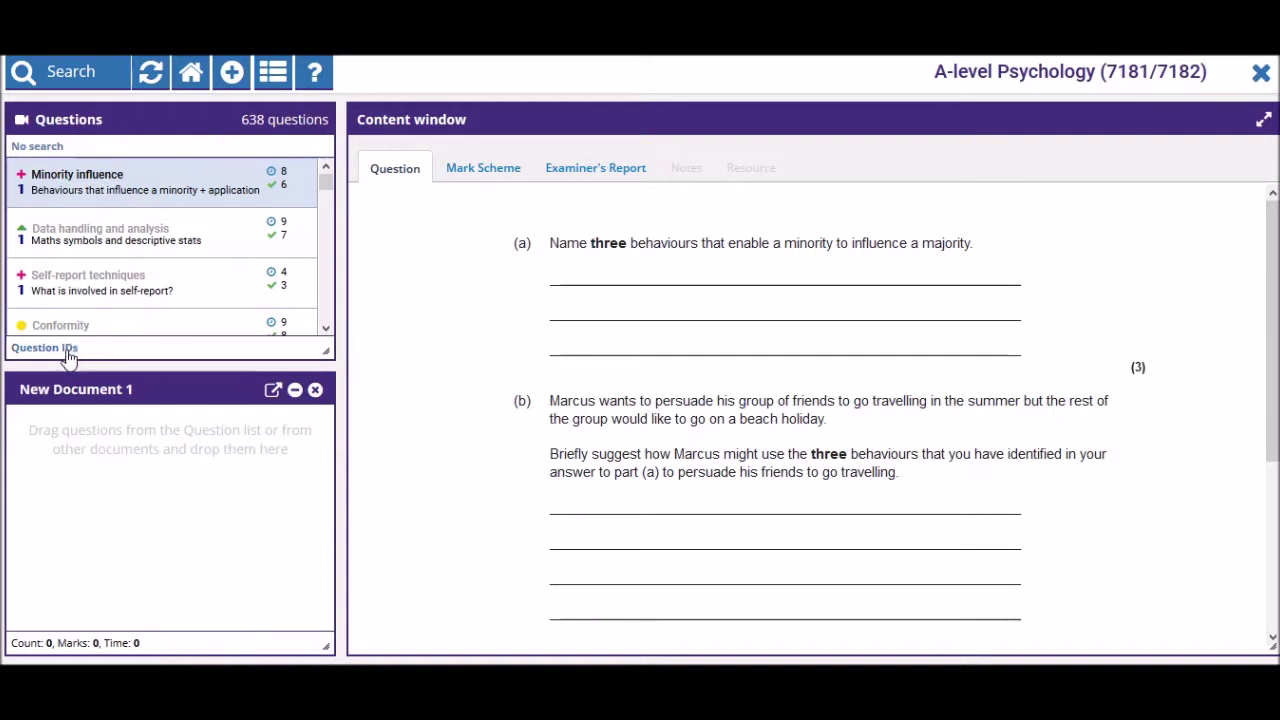
# - Show question IDs in the list and view the somatic nervous system question (QSPS.2.1B)
pyautogui.click(69, 354)
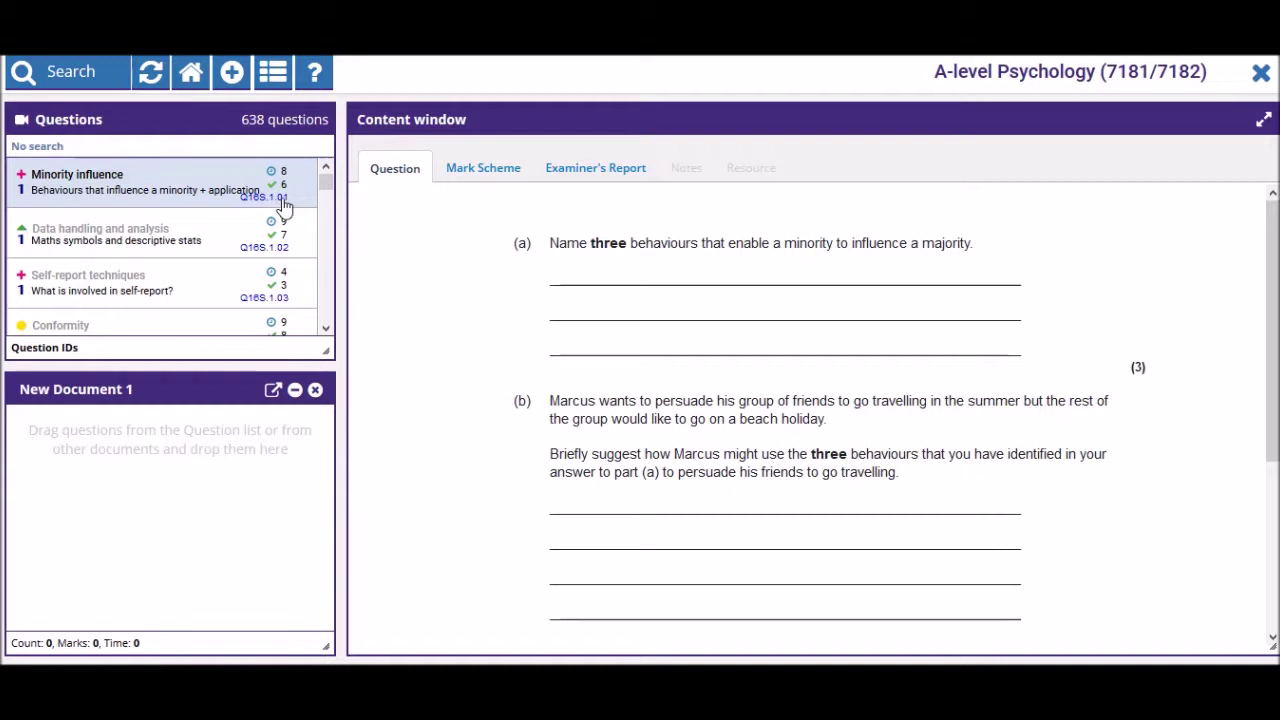
pyautogui.moveTo(326, 182); pyautogui.dragTo(325, 280)
pyautogui.scroll(-10, 289, 260)
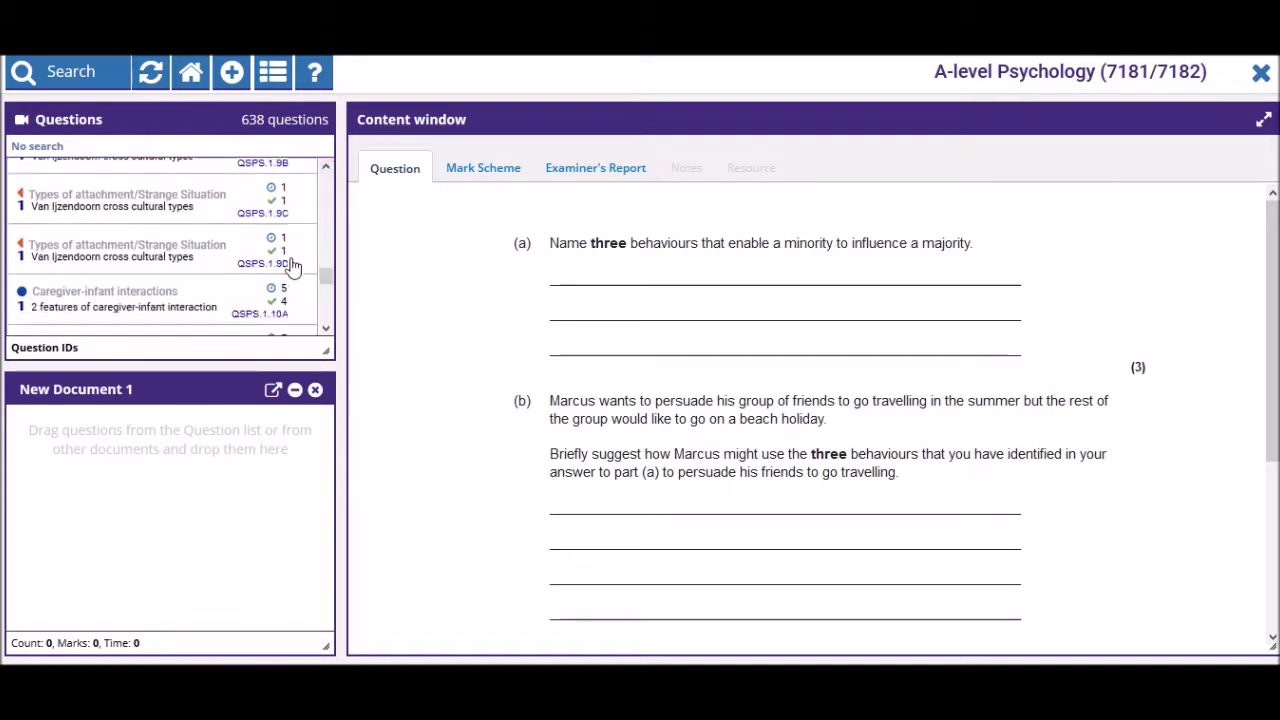
pyautogui.click(210, 281)
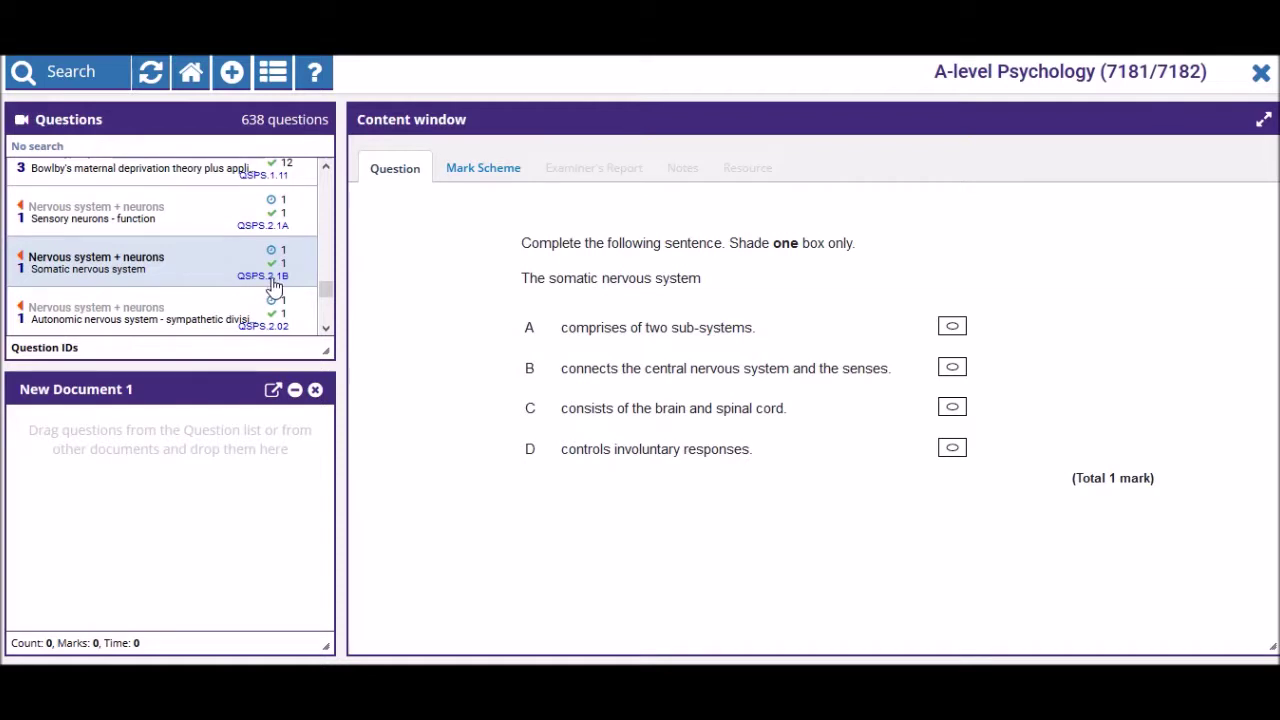
pyautogui.scroll(-5, 283, 266)
pyautogui.scroll(-6, 283, 264)
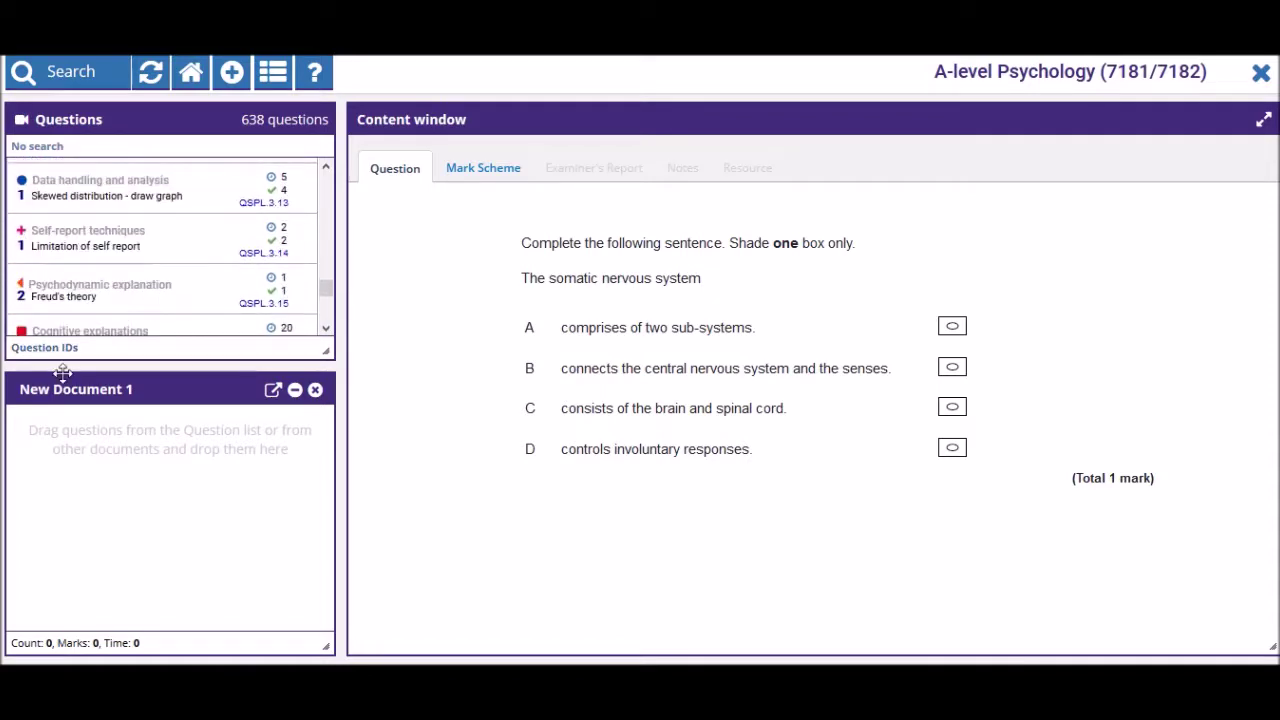
pyautogui.scroll(8, 123, 260)
pyautogui.scroll(5, 102, 199)
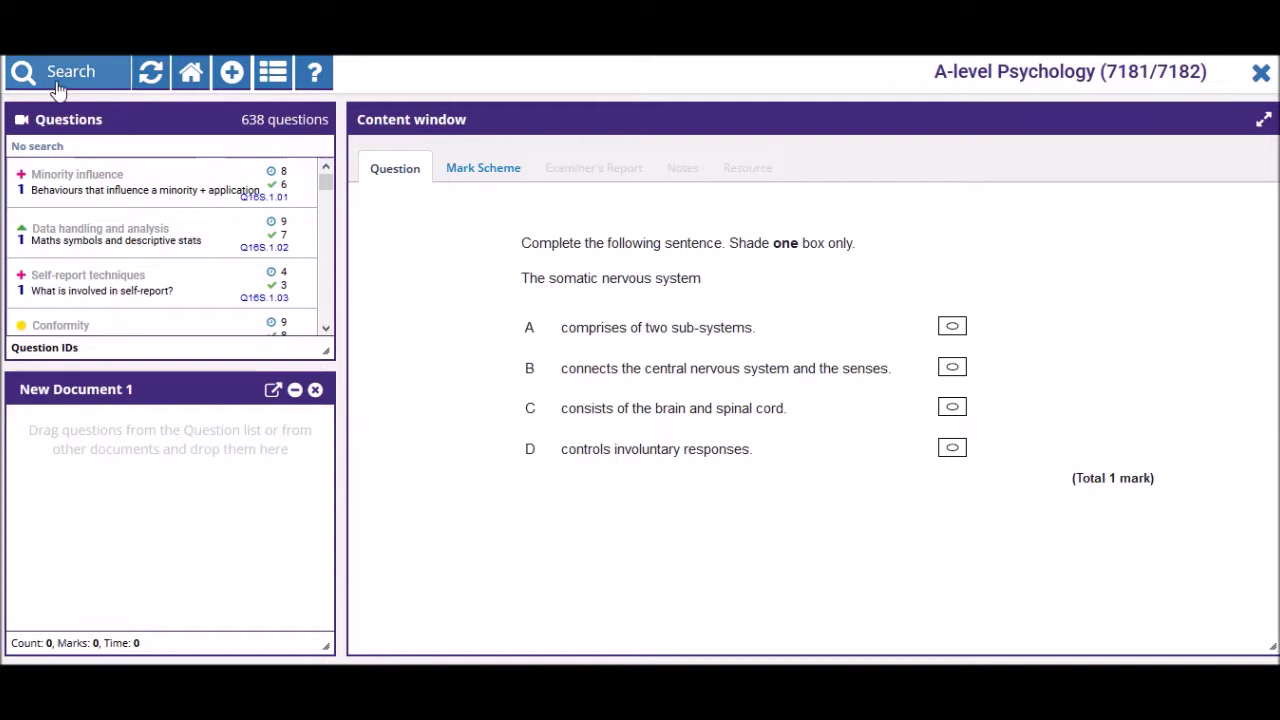
# - Filter questions by topic to Psychology in context > Approaches in psychology (47 questions)
pyautogui.click(57, 78)
pyautogui.click(424, 237)
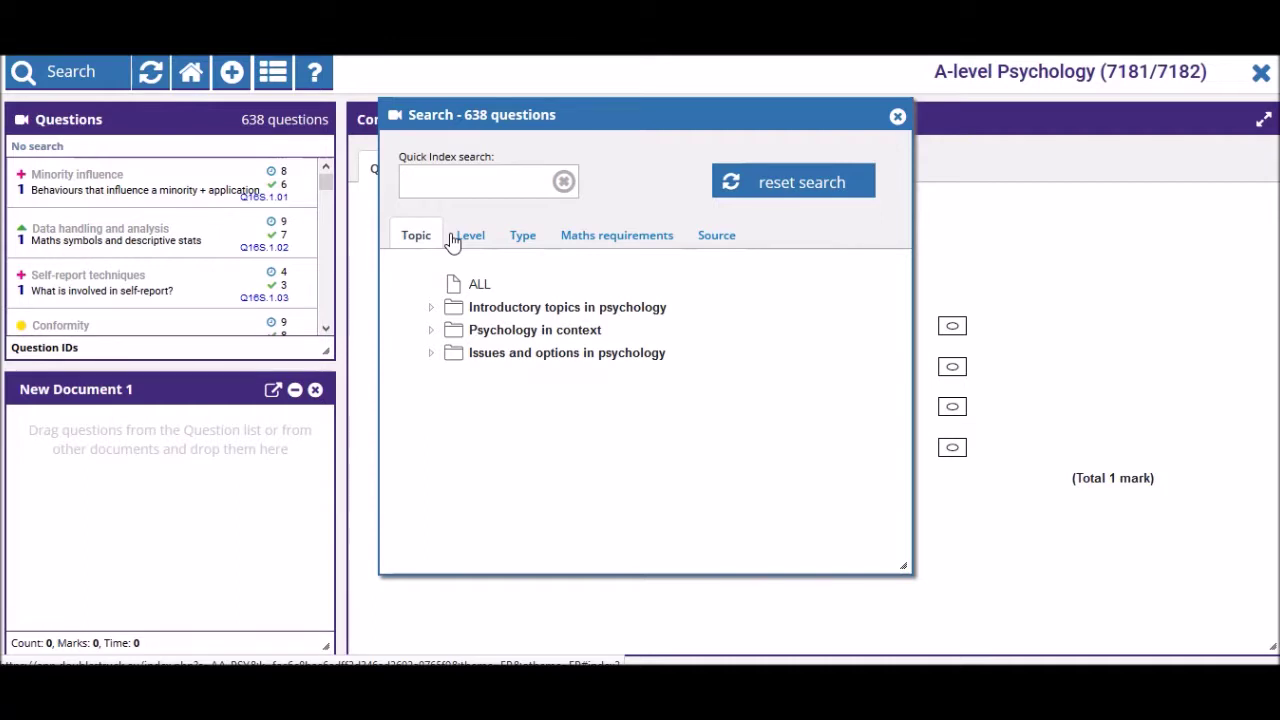
pyautogui.click(434, 331)
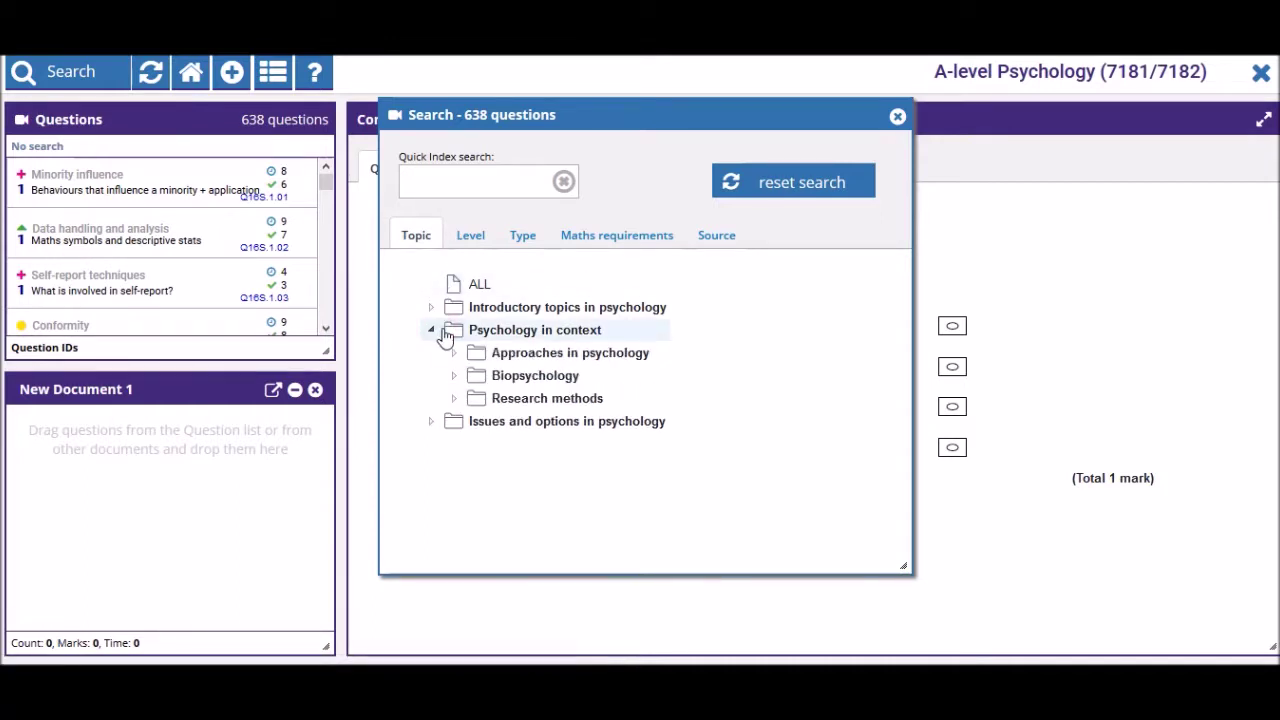
pyautogui.click(540, 357)
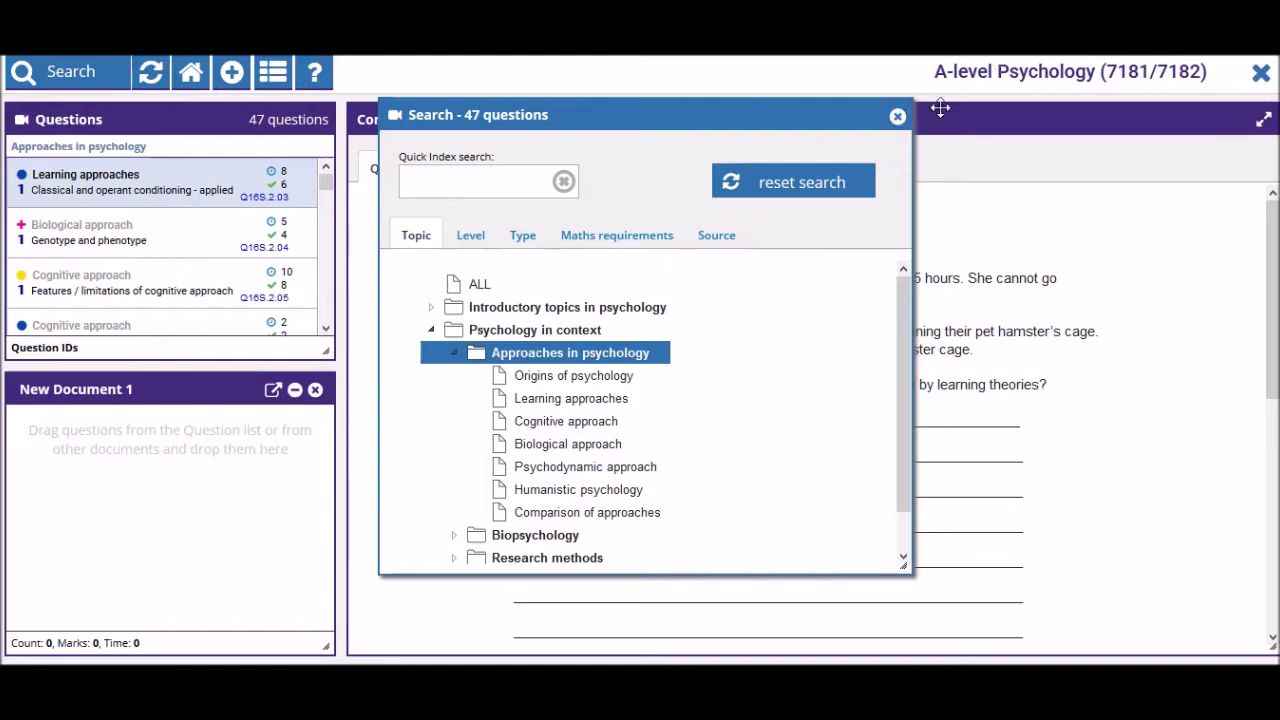
pyautogui.click(897, 118)
# - Preview the Biological and Cognitive approach questions, then reopen search on the question-type filter
pyautogui.click(194, 237)
pyautogui.click(194, 278)
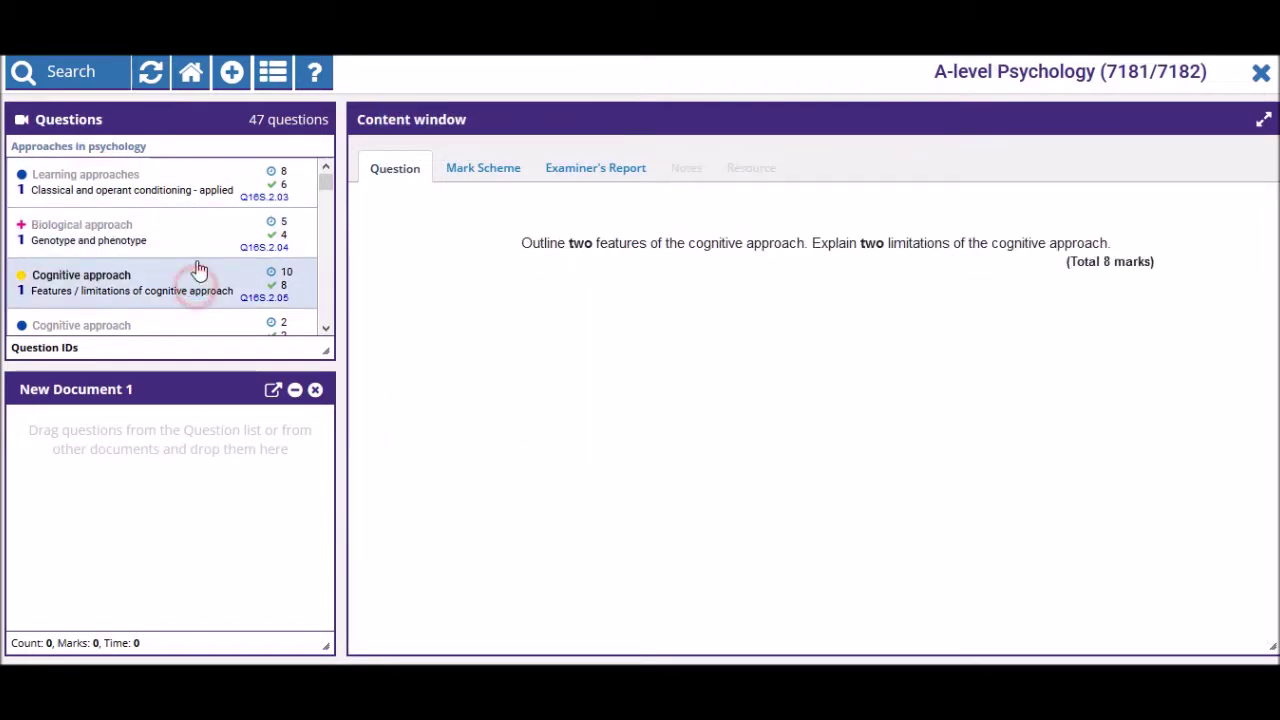
pyautogui.scroll(-3, 163, 249)
pyautogui.scroll(3, 166, 237)
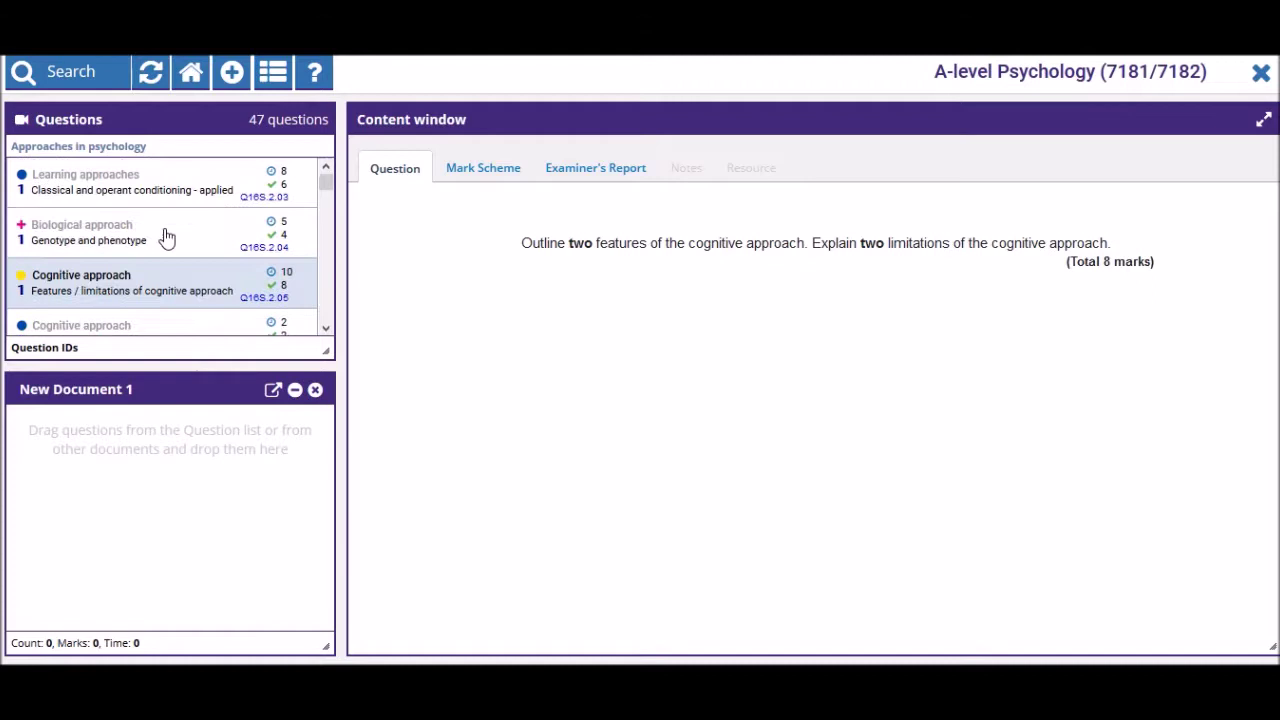
pyautogui.click(98, 150)
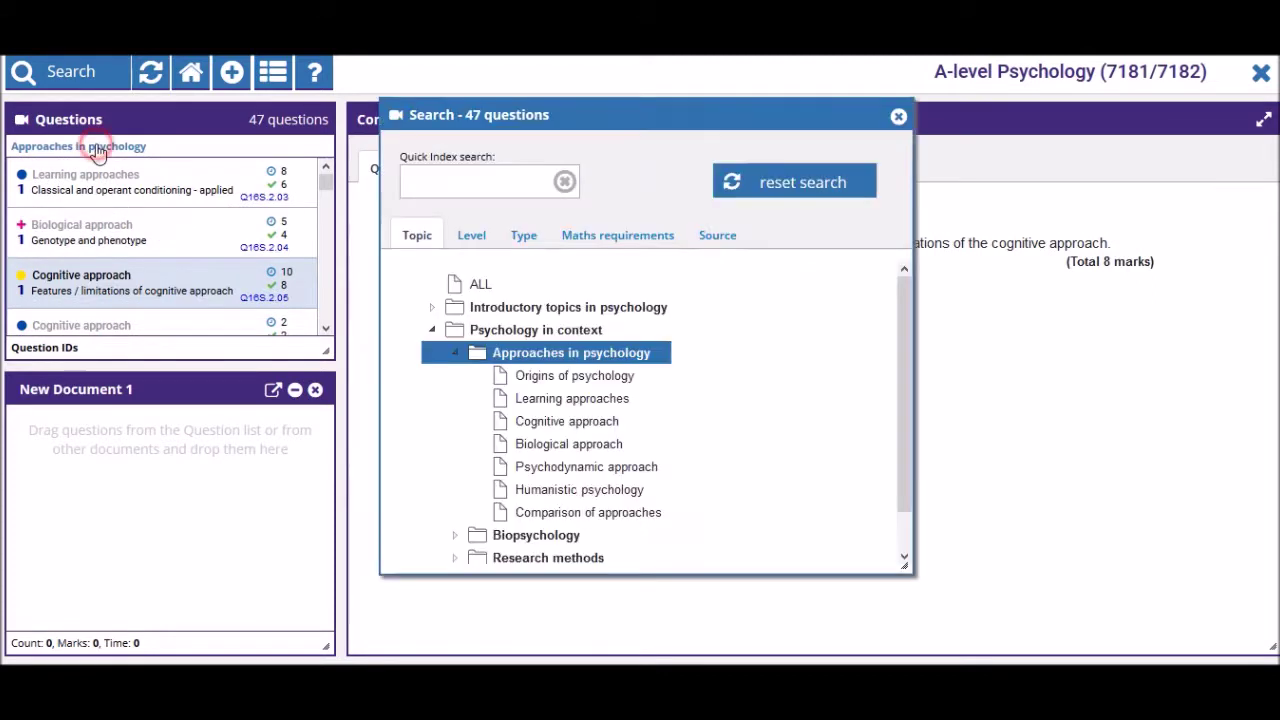
pyautogui.click(525, 240)
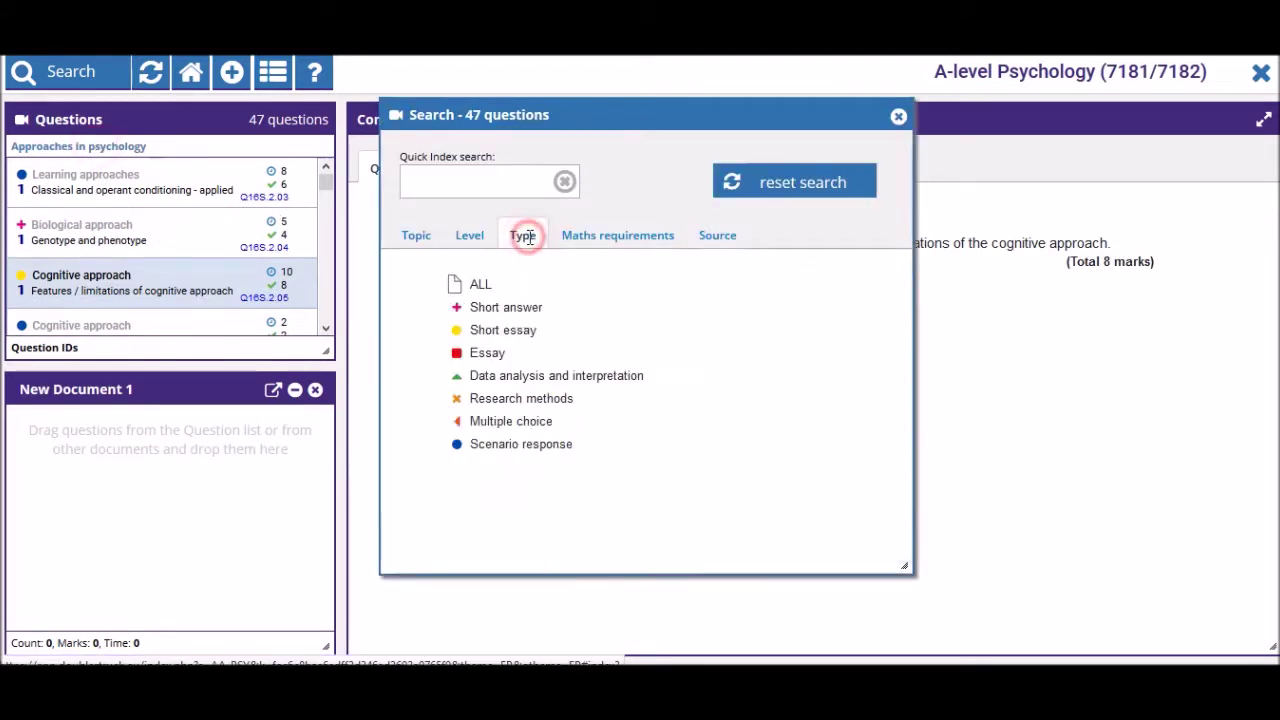
# - Show multiple-choice questions and add the Structure of personality and evolution questions to New Document 1
pyautogui.click(527, 432)
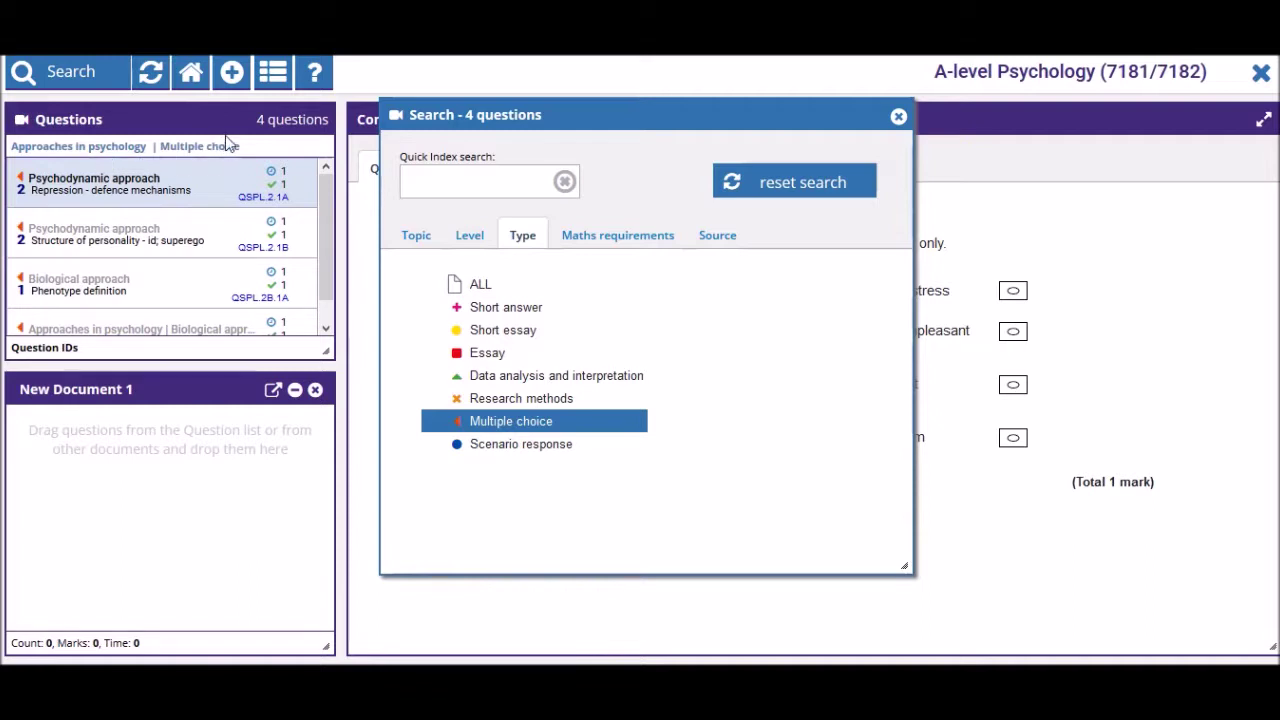
pyautogui.click(143, 250)
pyautogui.click(134, 280)
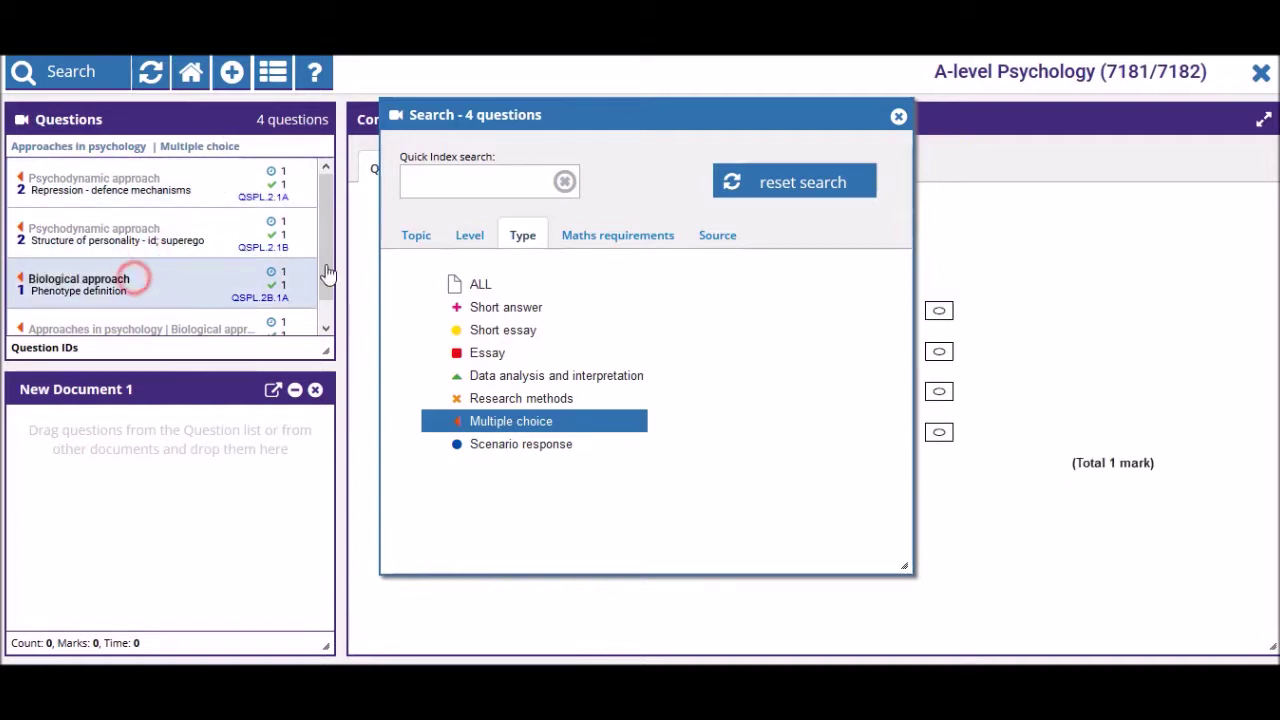
pyautogui.click(898, 116)
pyautogui.click(126, 240)
pyautogui.moveTo(126, 240); pyautogui.dragTo(129, 486)
pyautogui.click(122, 330)
pyautogui.moveTo(122, 330); pyautogui.dragTo(130, 560)
# - Switch to short-answer questions and add the cognitive strength/limitation and psychodynamic limitation questions
pyautogui.click(193, 148)
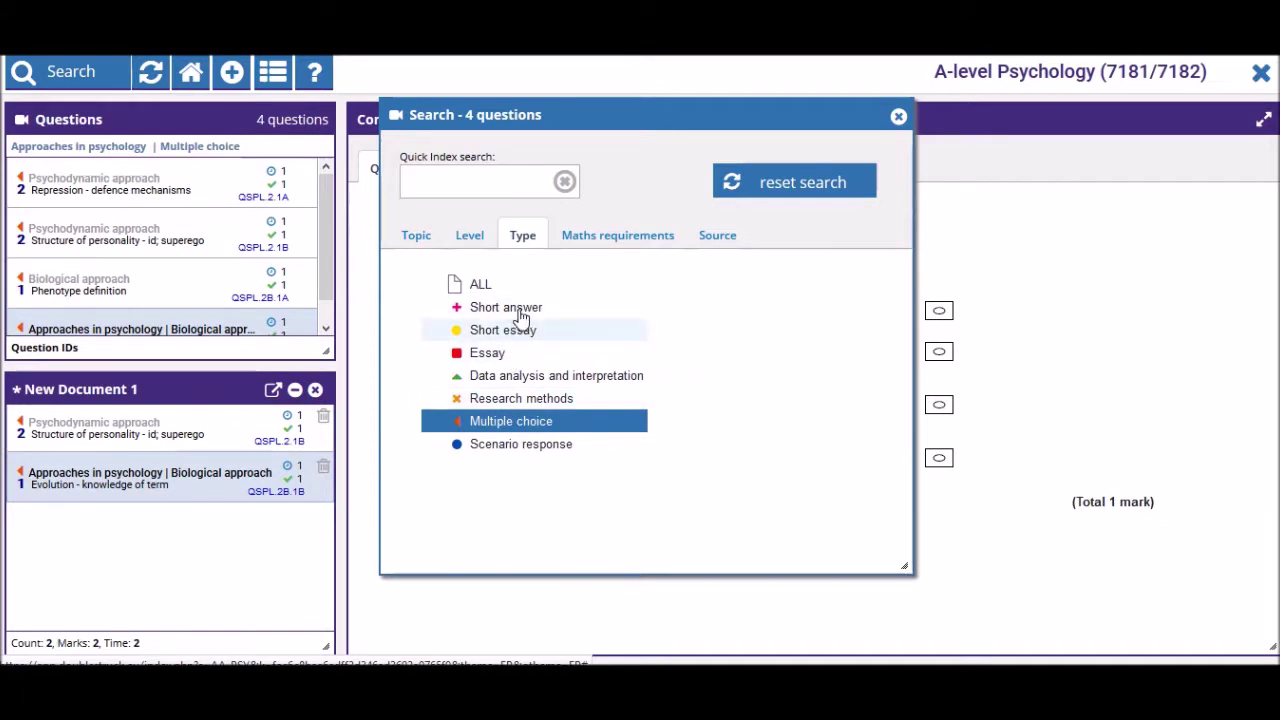
pyautogui.click(520, 308)
pyautogui.click(898, 116)
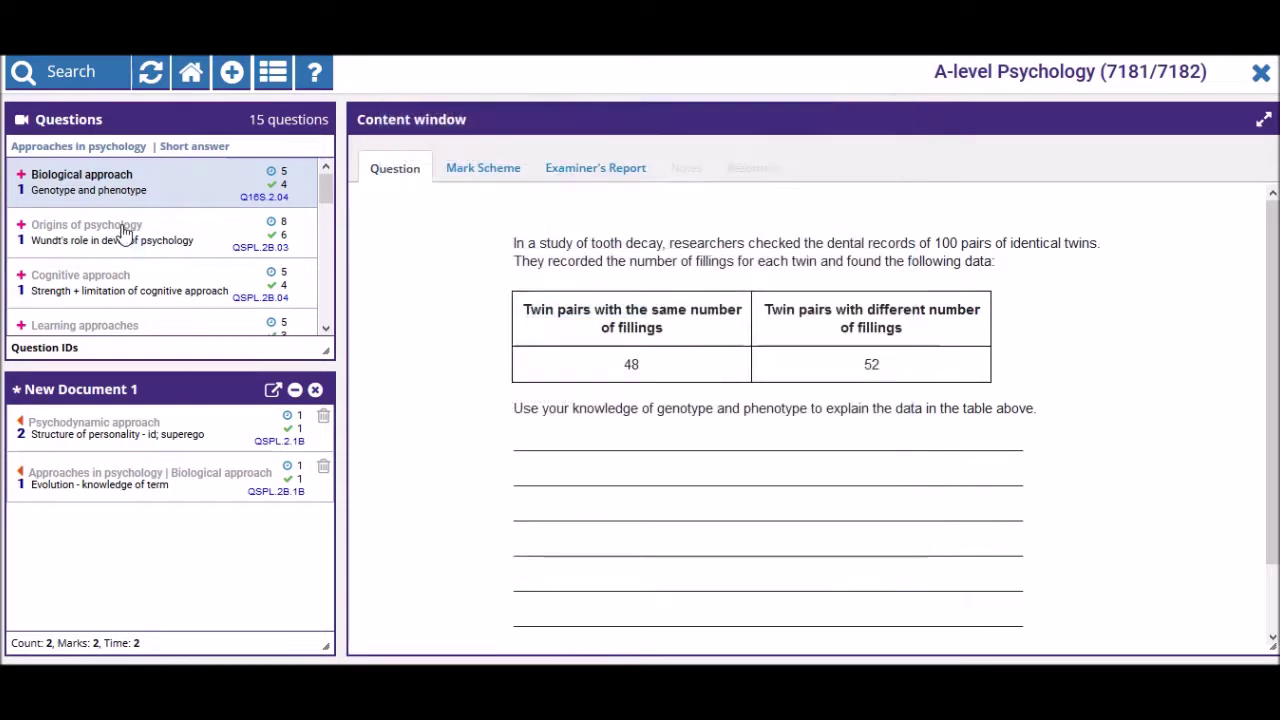
pyautogui.click(124, 232)
pyautogui.click(143, 291)
pyautogui.moveTo(143, 291); pyautogui.dragTo(123, 560)
pyautogui.scroll(-1, 114, 249)
pyautogui.click(114, 245)
pyautogui.scroll(-2, 120, 230)
pyautogui.scroll(-1, 124, 214)
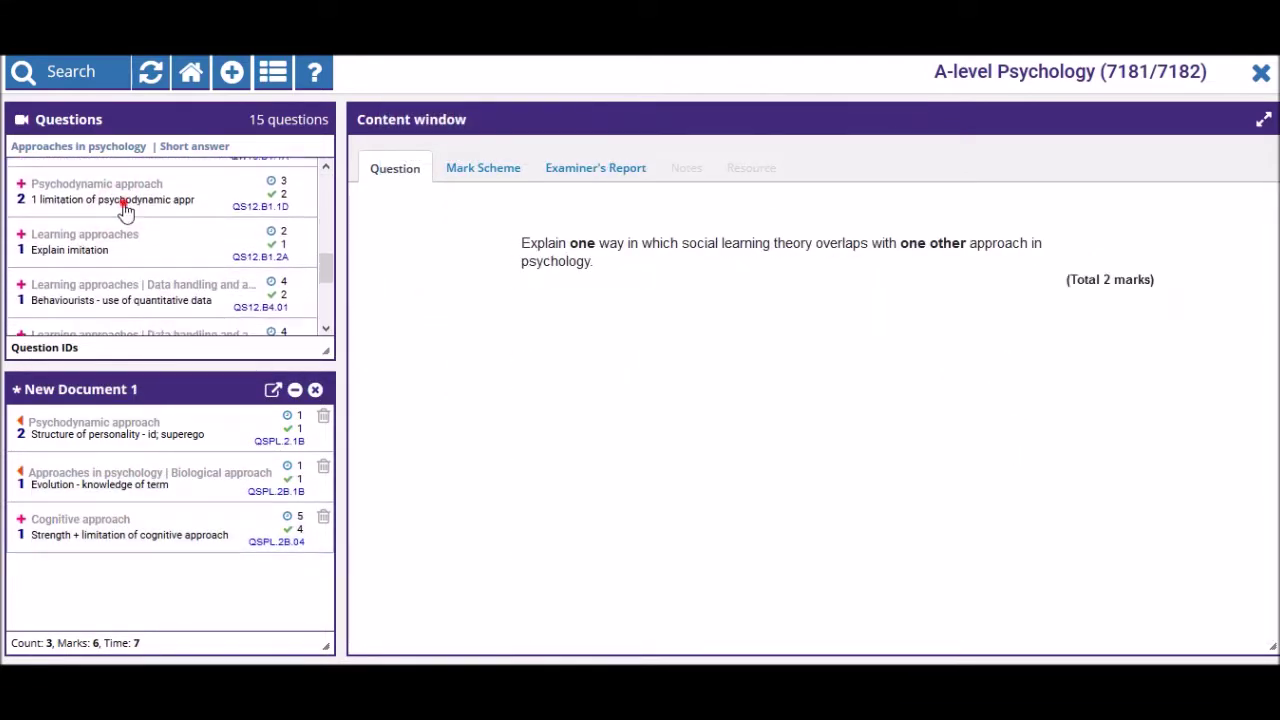
pyautogui.click(125, 211)
pyautogui.moveTo(125, 211); pyautogui.dragTo(138, 590)
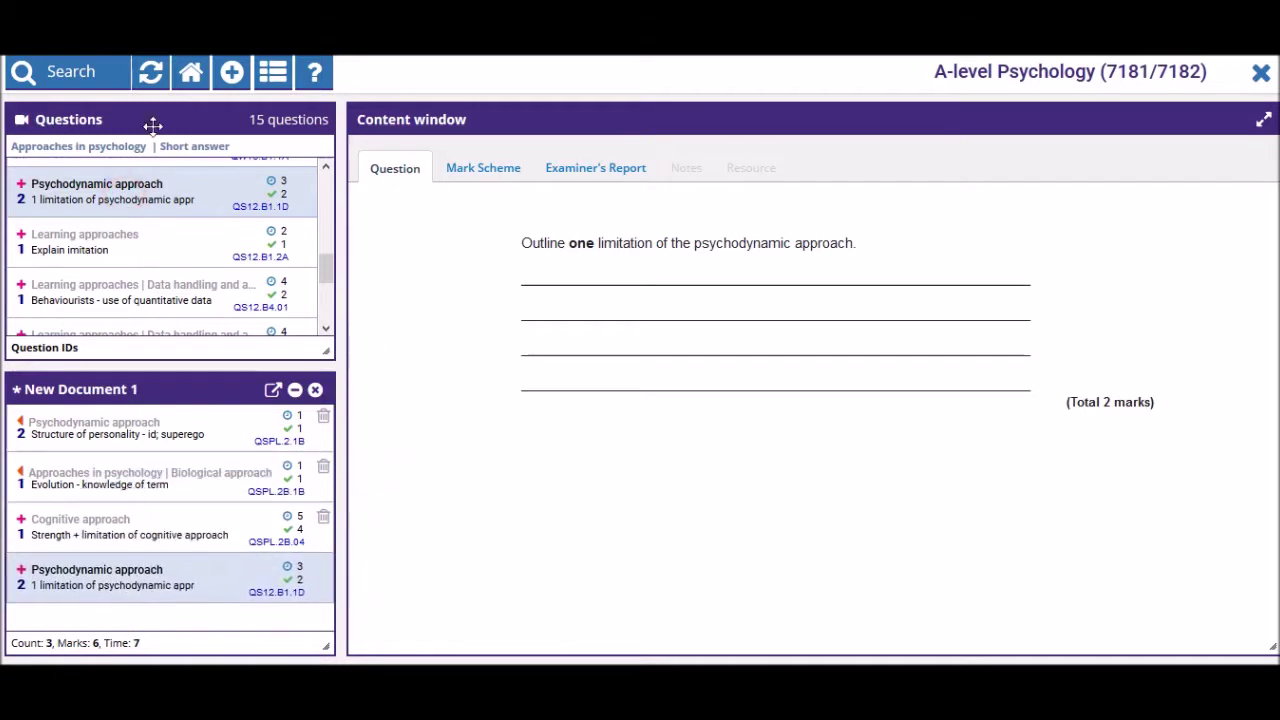
# - Switch to short-essay questions, add the psychodynamic and humanistic question, and bring up export options
pyautogui.click(180, 147)
pyautogui.click(486, 330)
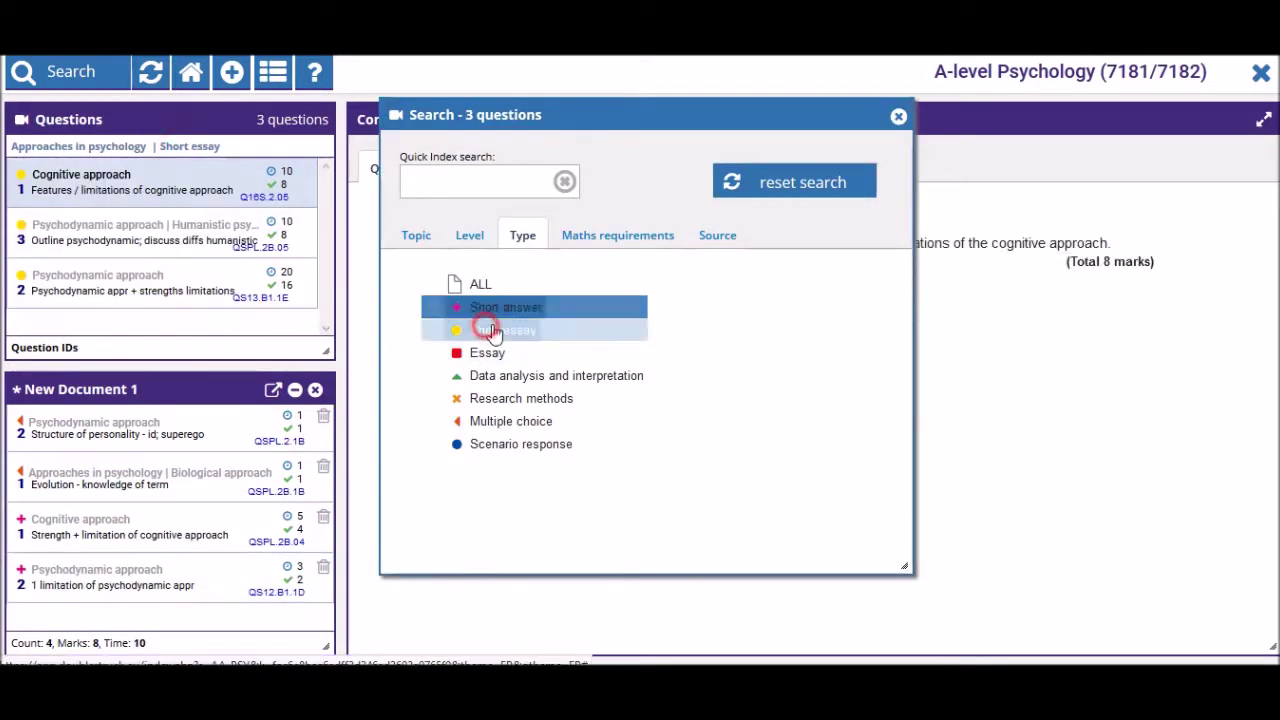
pyautogui.click(898, 116)
pyautogui.moveTo(165, 232); pyautogui.dragTo(171, 626)
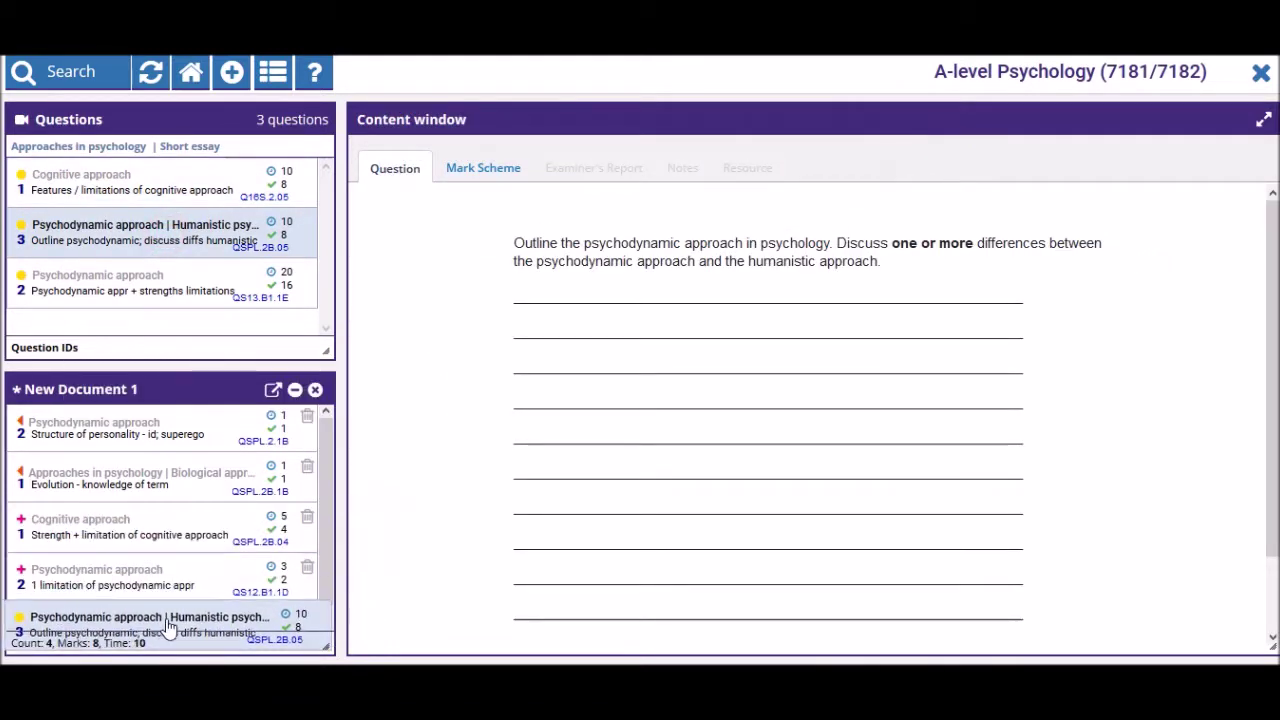
pyautogui.click(273, 392)
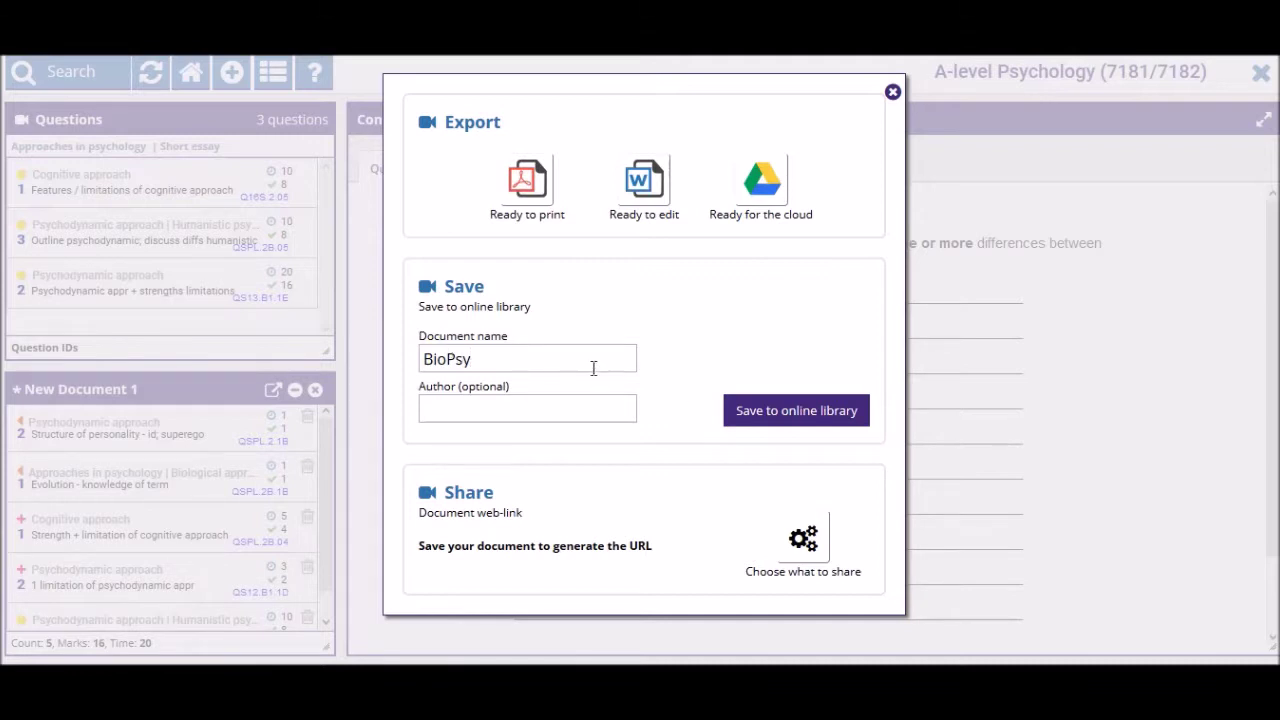
pyautogui.click(754, 413)
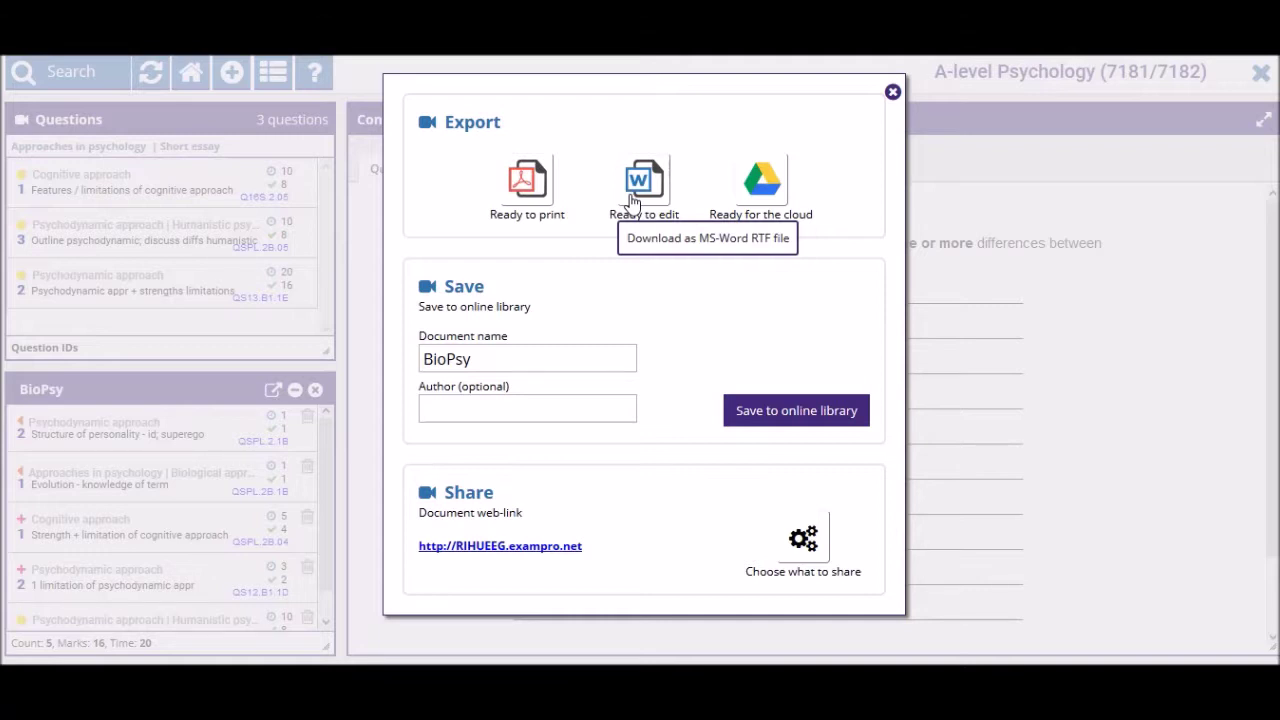
pyautogui.click(572, 355)
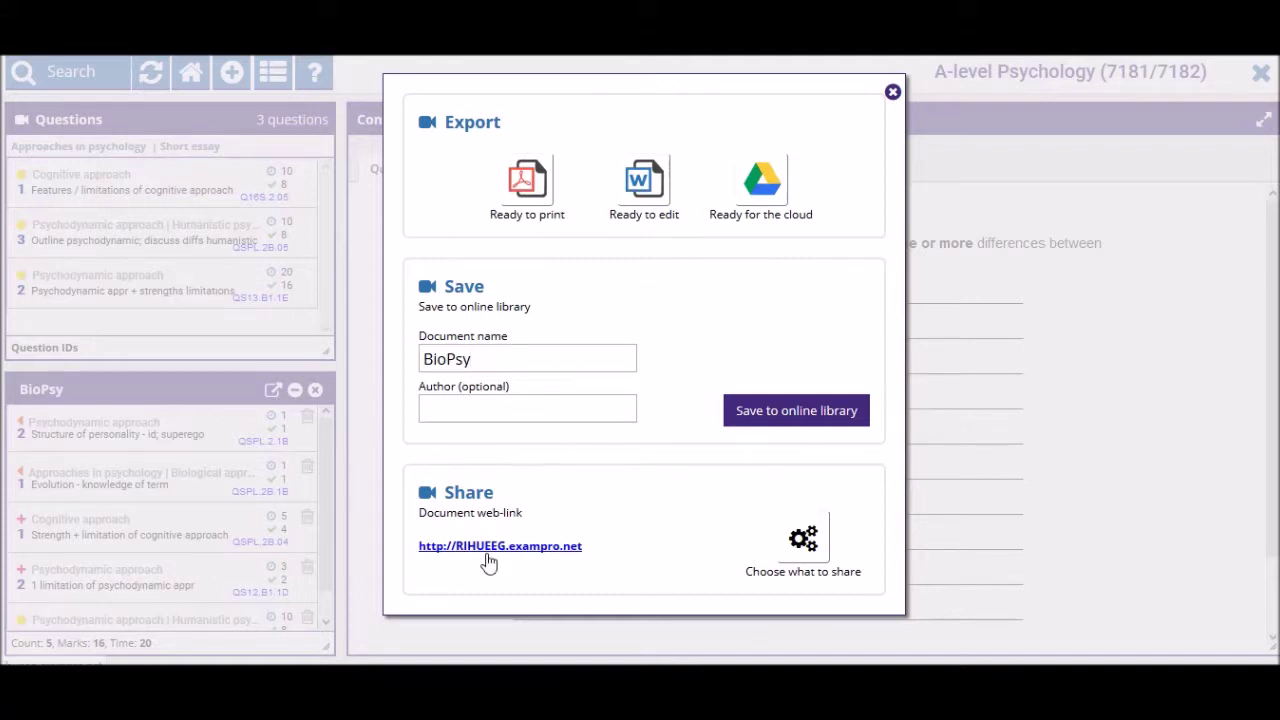
pyautogui.click(597, 548)
pyautogui.click(515, 552)
pyautogui.click(635, 551)
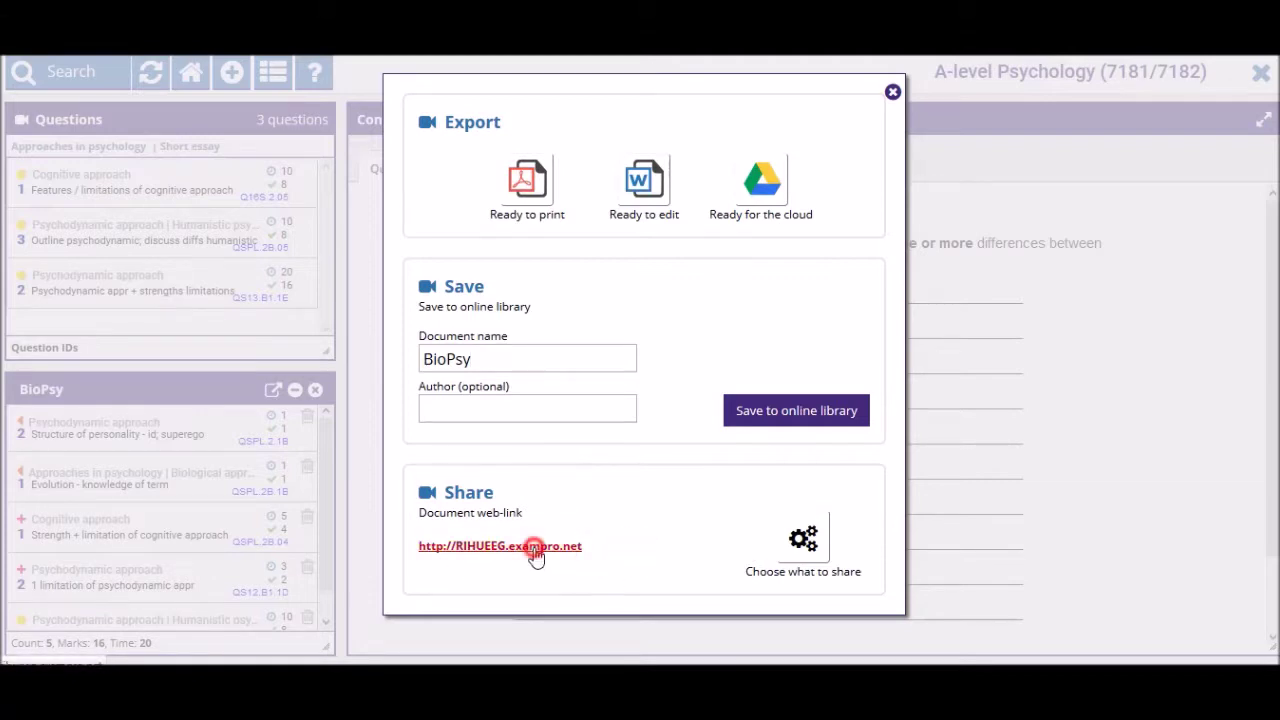
pyautogui.click(534, 547)
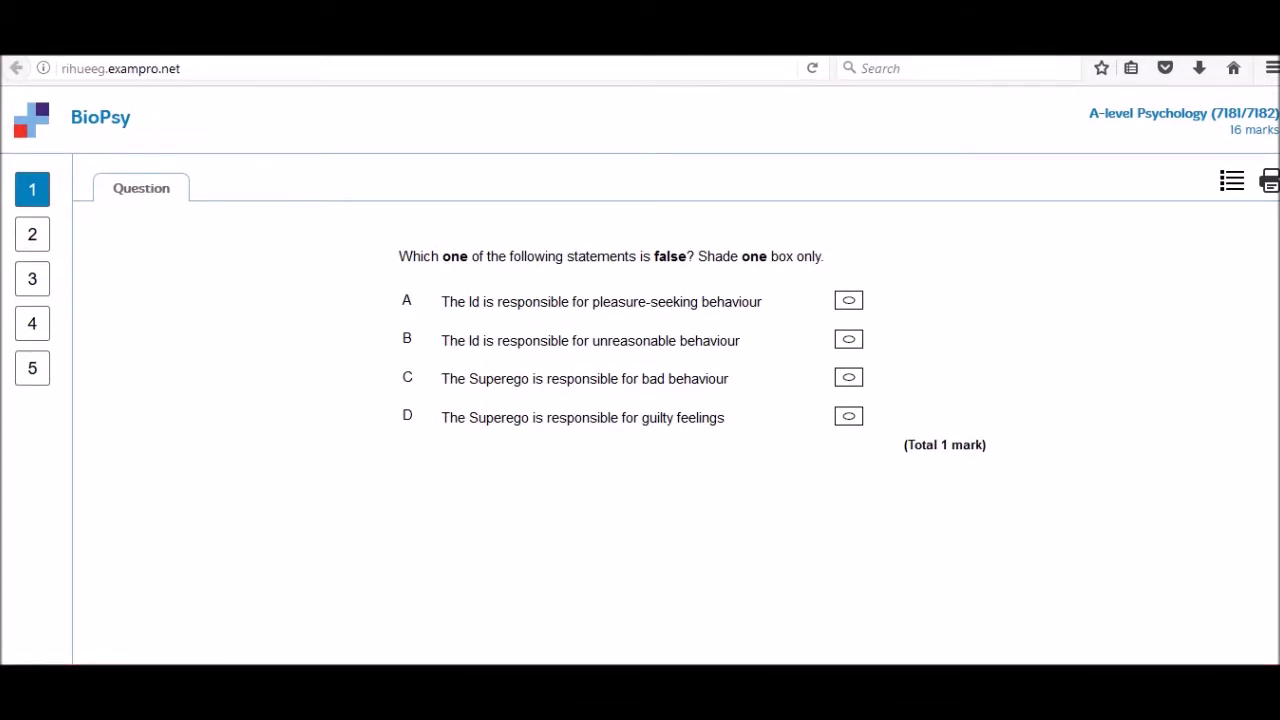
pyautogui.click(214, 68)
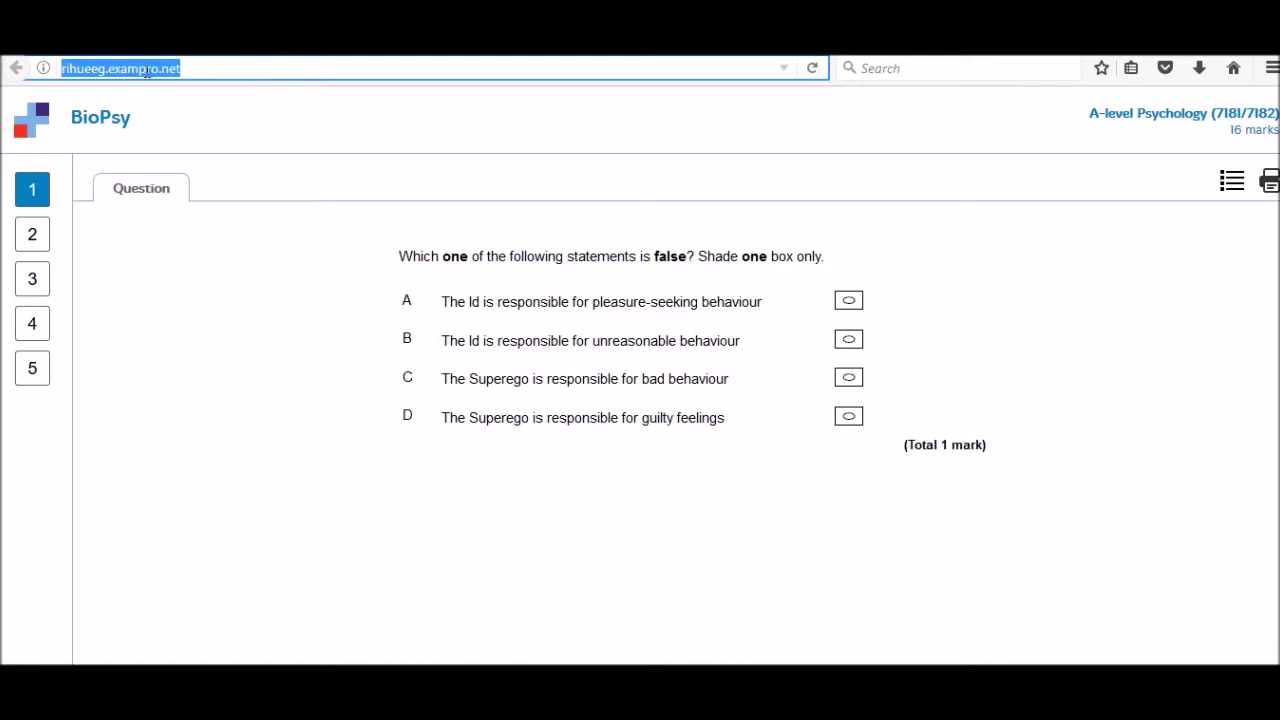
pyautogui.click(108, 68)
pyautogui.doubleClick(100, 68)
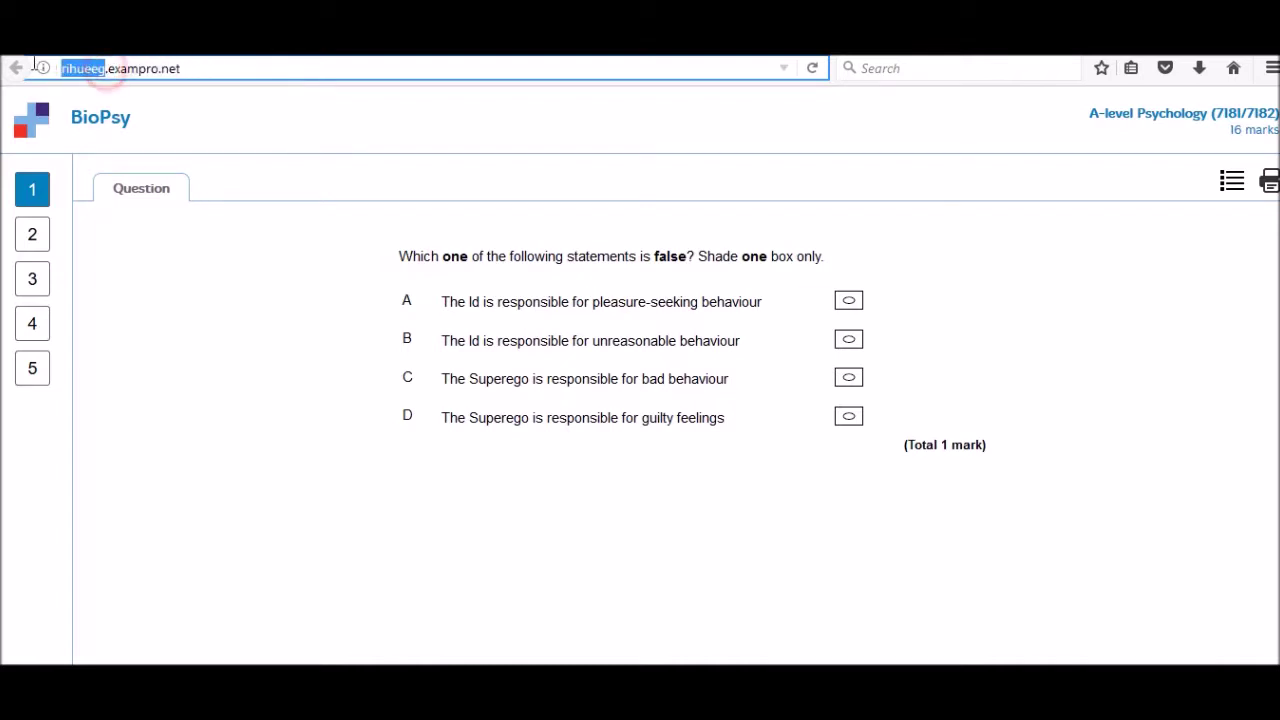
pyautogui.click(250, 68)
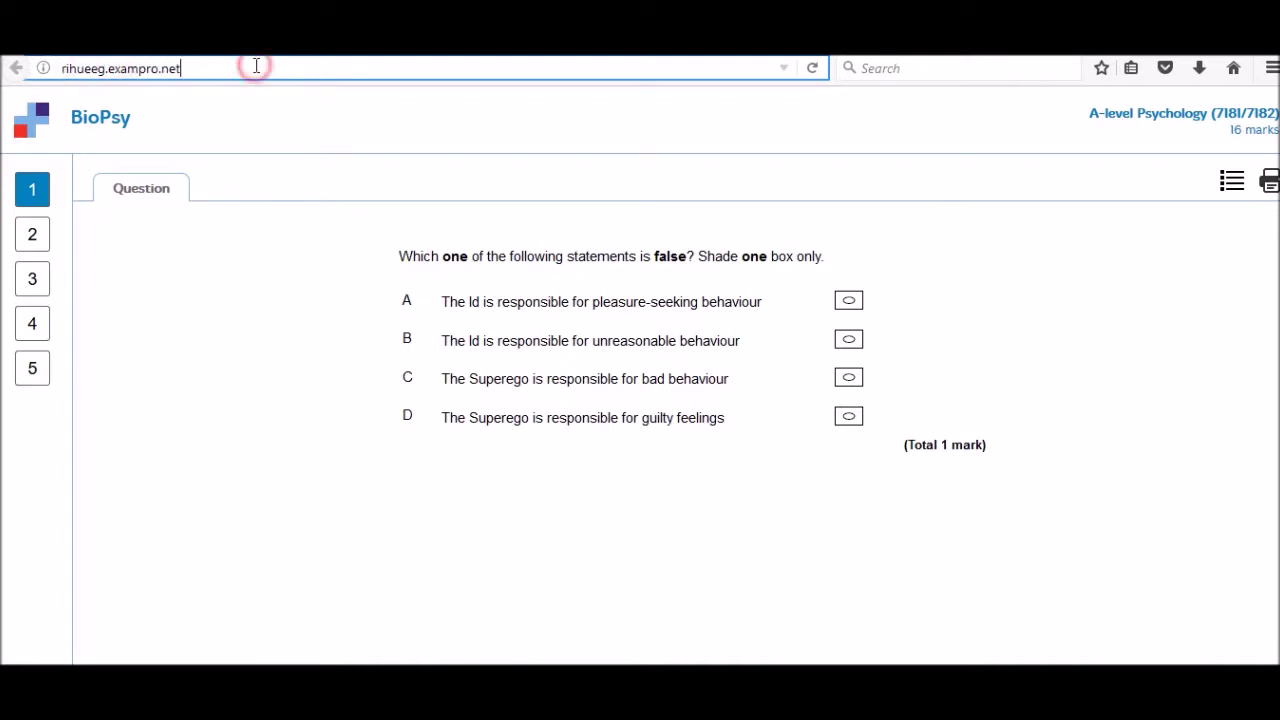
# - Step through preview questions 1–5 twice, ending on the psychodynamic versus humanistic question
pyautogui.click(30, 234)
pyautogui.click(31, 283)
pyautogui.click(38, 328)
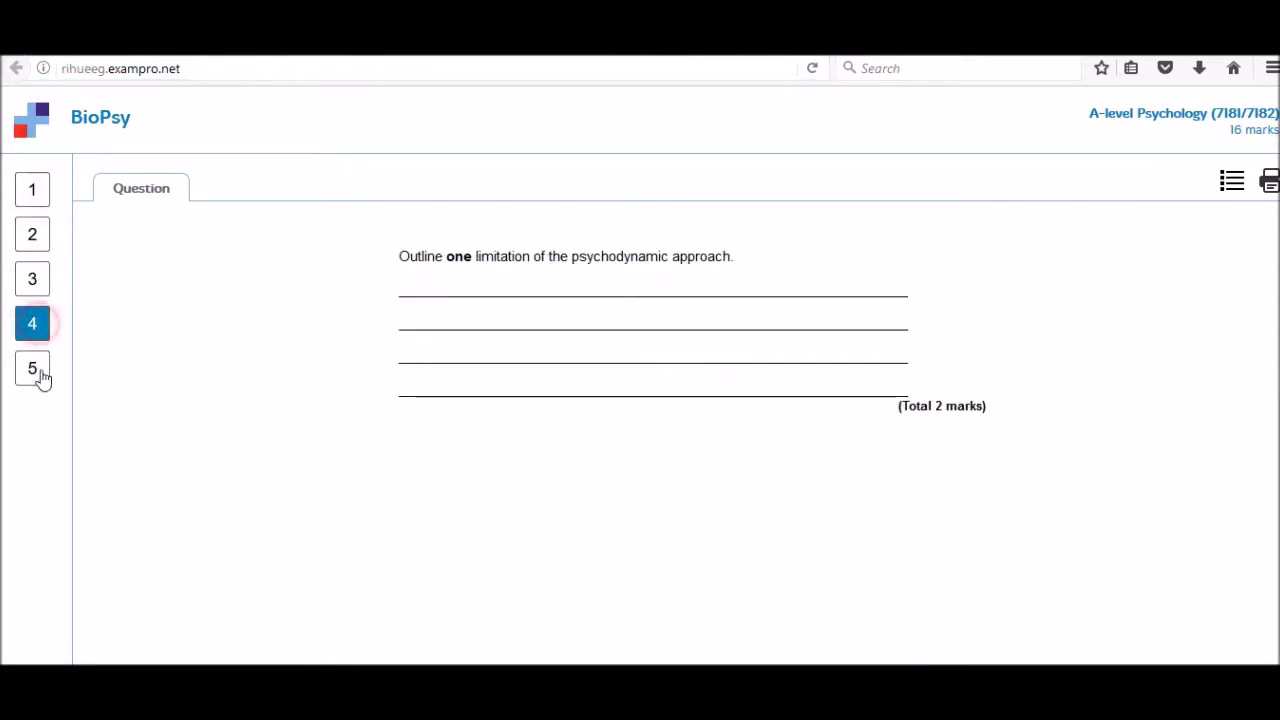
pyautogui.click(40, 371)
pyautogui.click(34, 193)
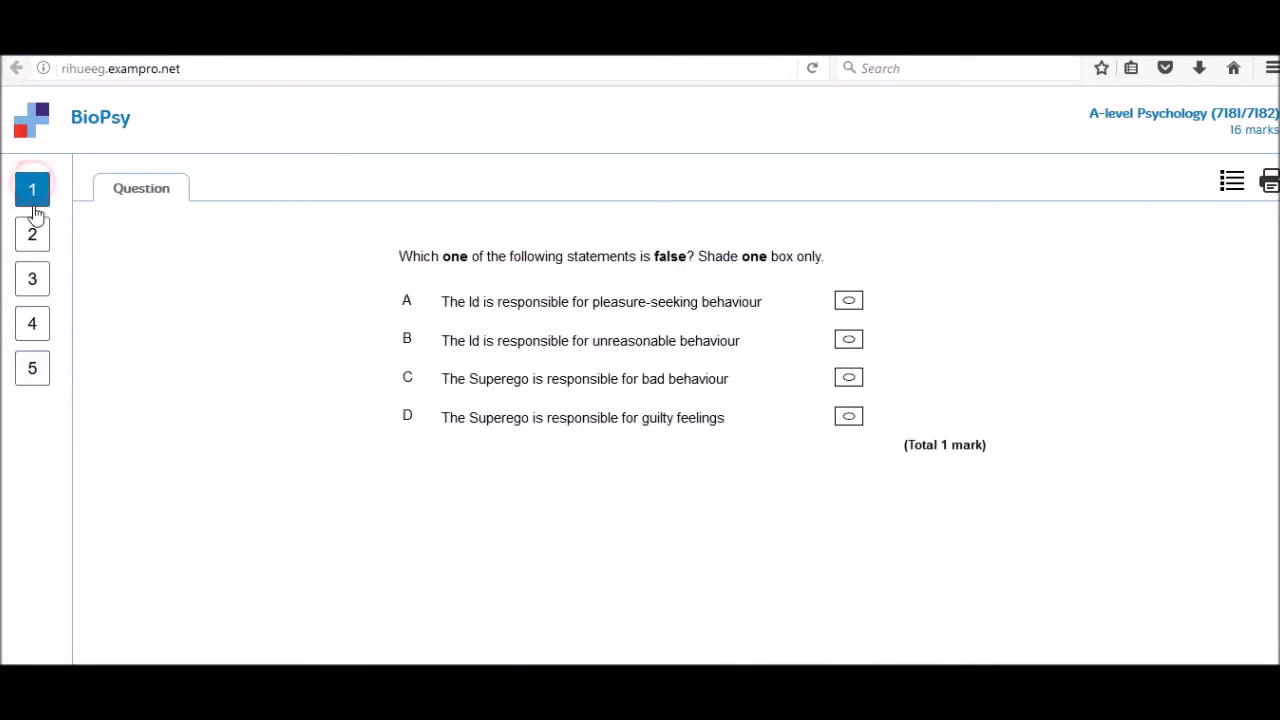
pyautogui.click(33, 238)
pyautogui.click(40, 282)
pyautogui.click(41, 328)
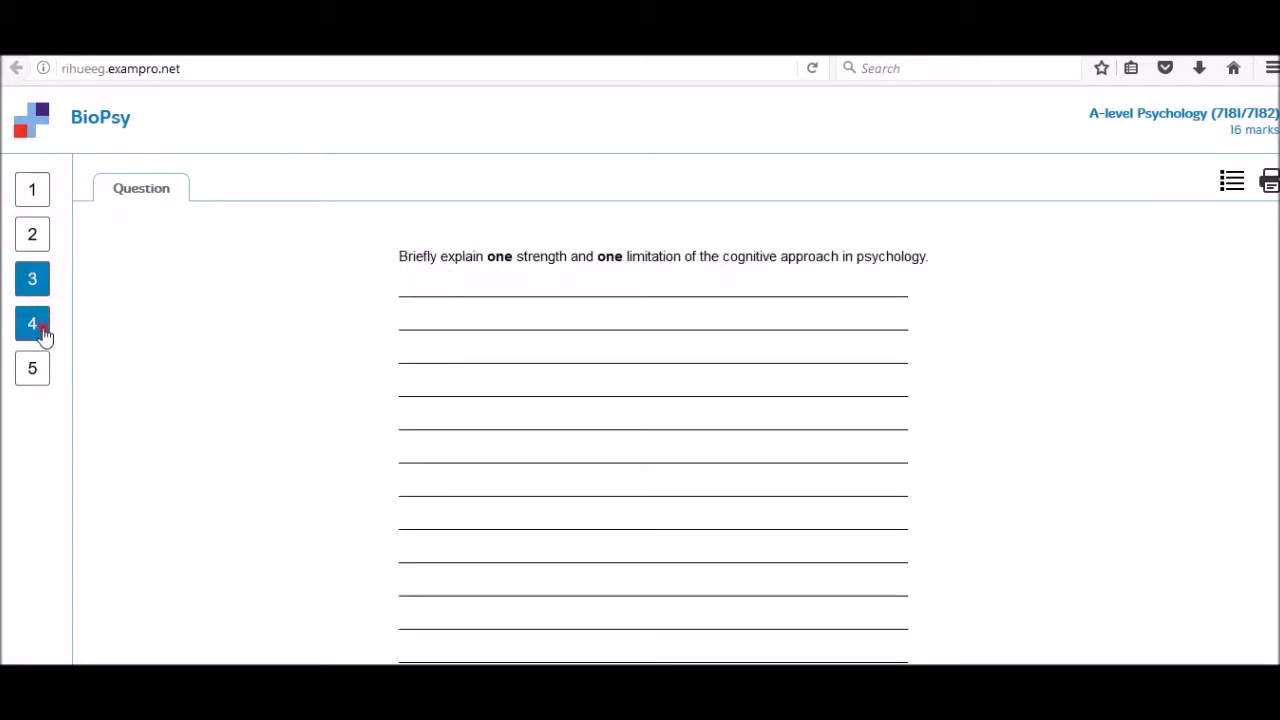
pyautogui.click(36, 370)
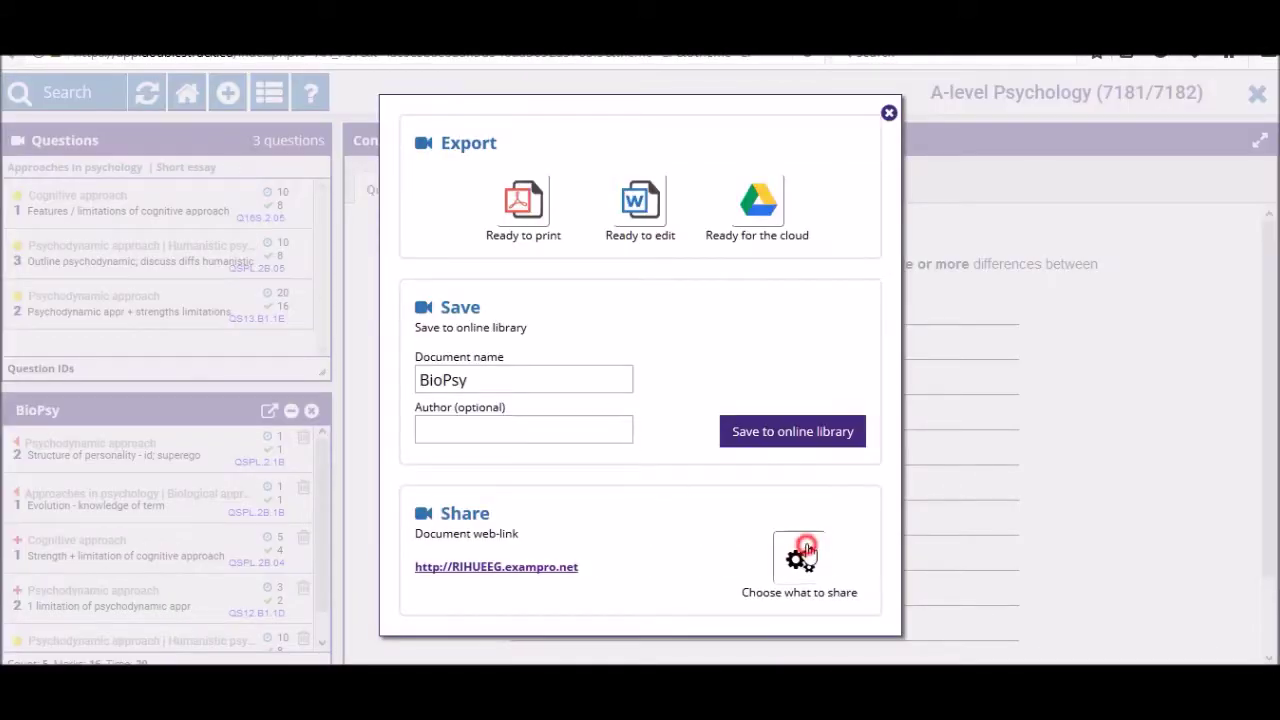
# - Add the mark scheme to what the BioPsy web-link shares, save, and reload the preview
pyautogui.click(800, 558)
pyautogui.click(586, 266)
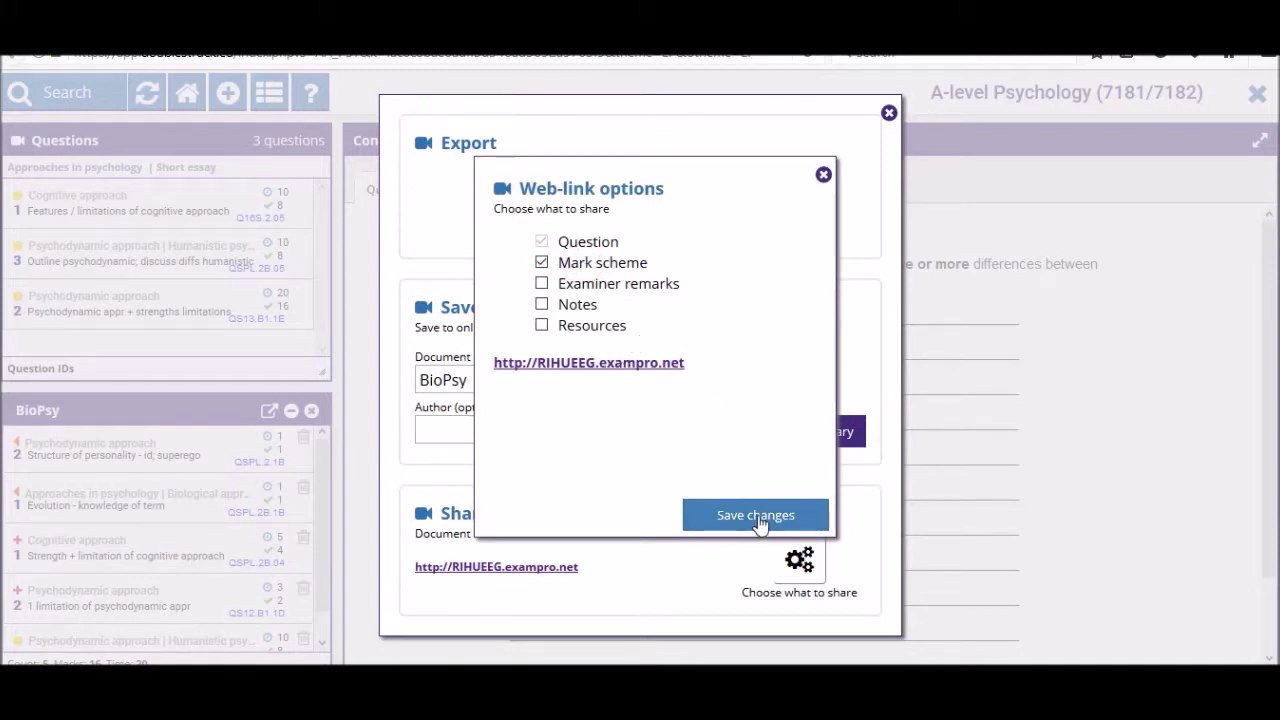
pyautogui.click(757, 517)
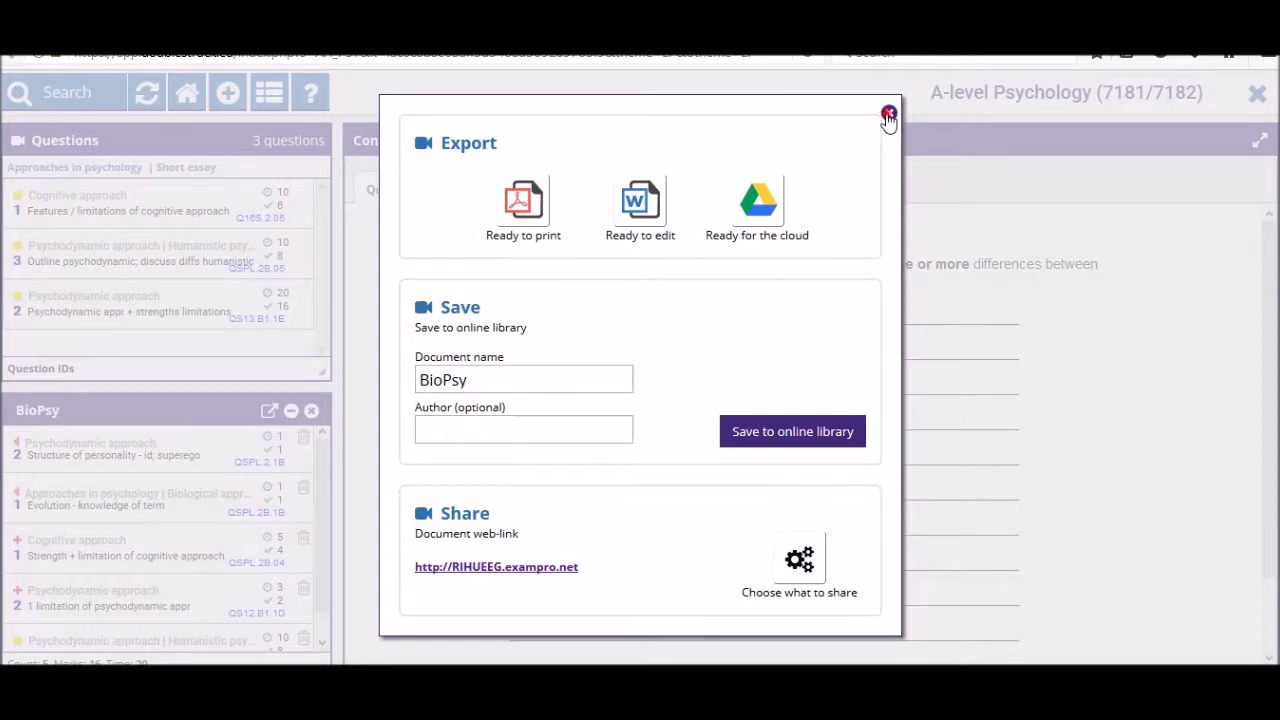
pyautogui.click(888, 113)
pyautogui.click(350, 58)
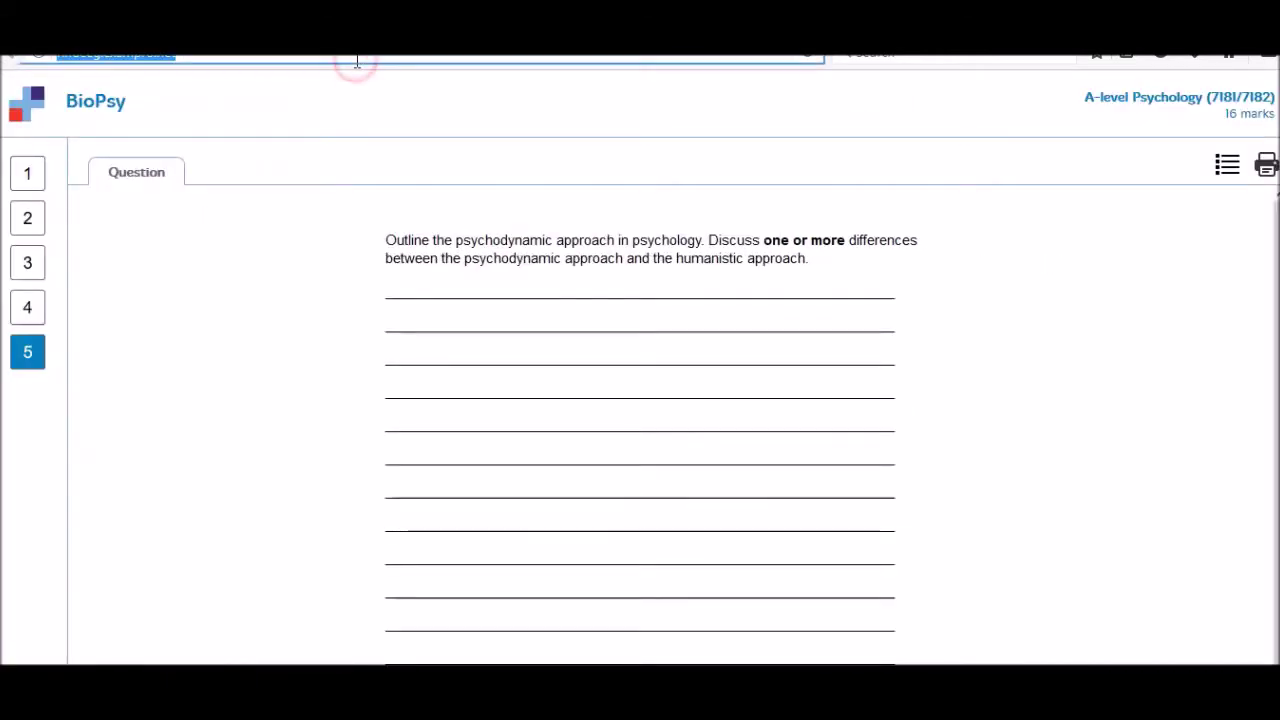
pyautogui.press('Return')
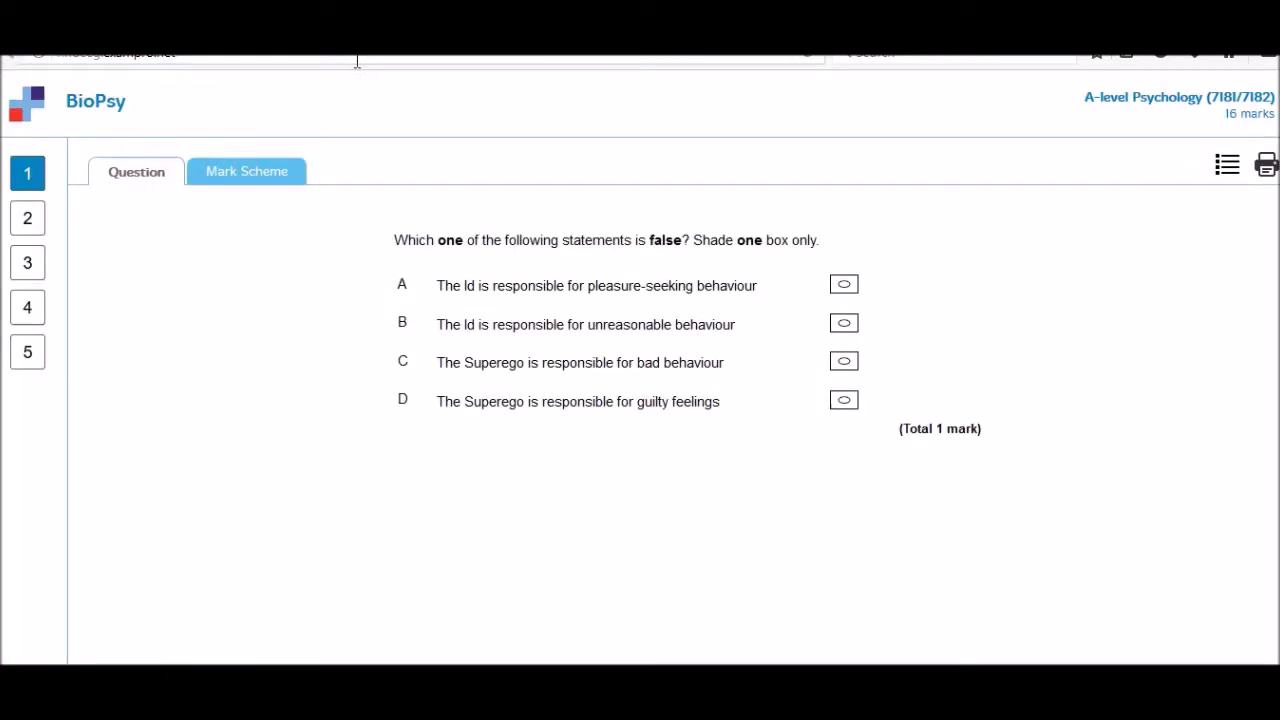
# - View mark schemes for questions 1–4, return to question 4's text, and close the preview tab
pyautogui.click(258, 175)
pyautogui.click(28, 220)
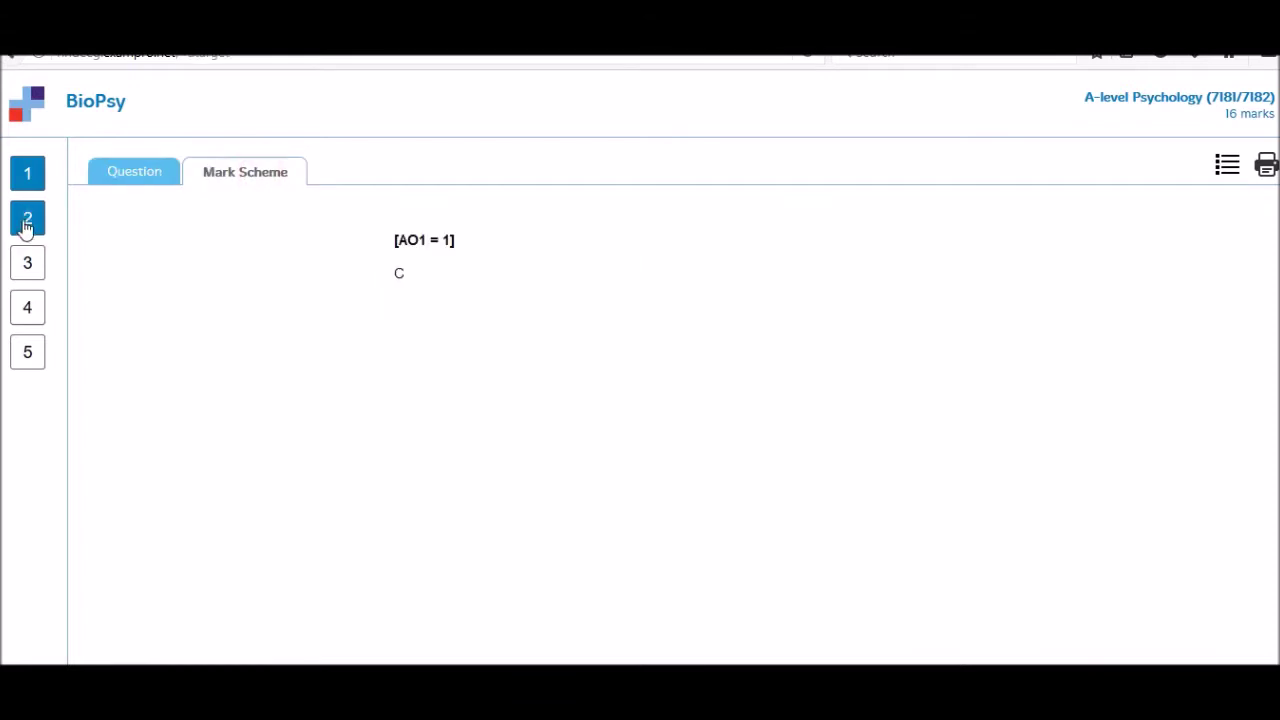
pyautogui.click(22, 272)
pyautogui.click(27, 307)
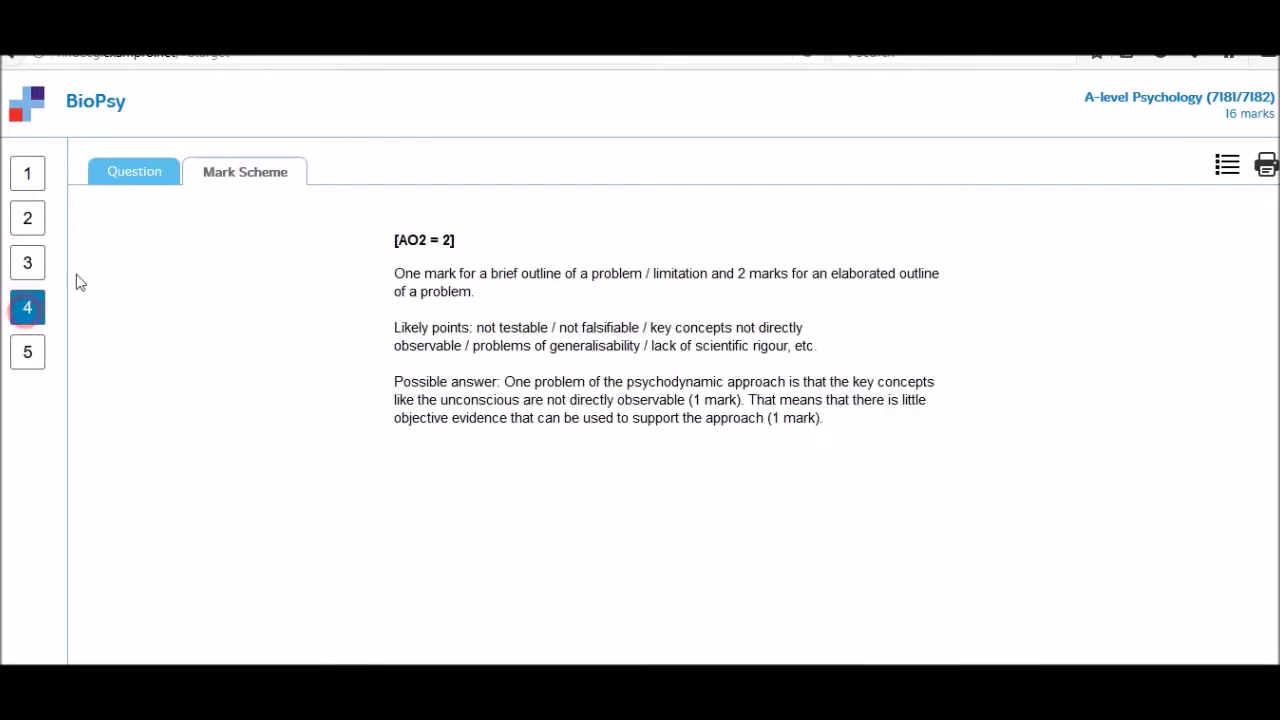
pyautogui.click(118, 176)
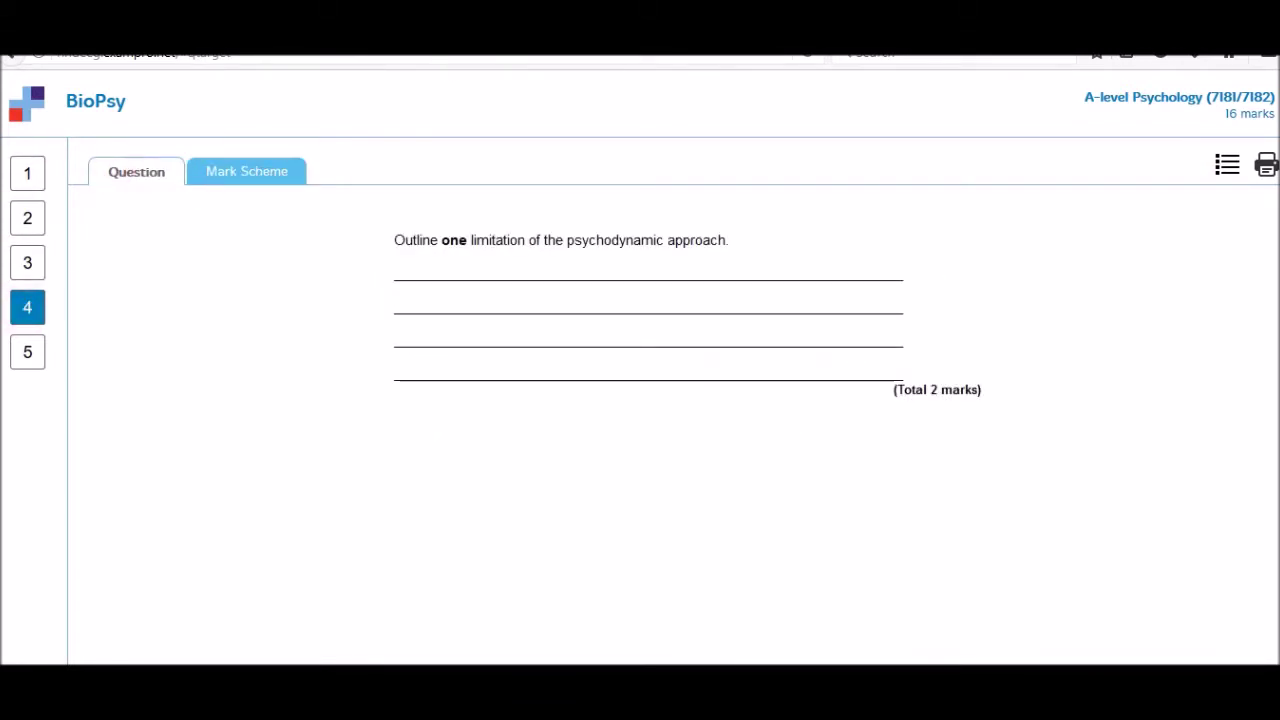
pyautogui.hotkey('ctrl', 'w')
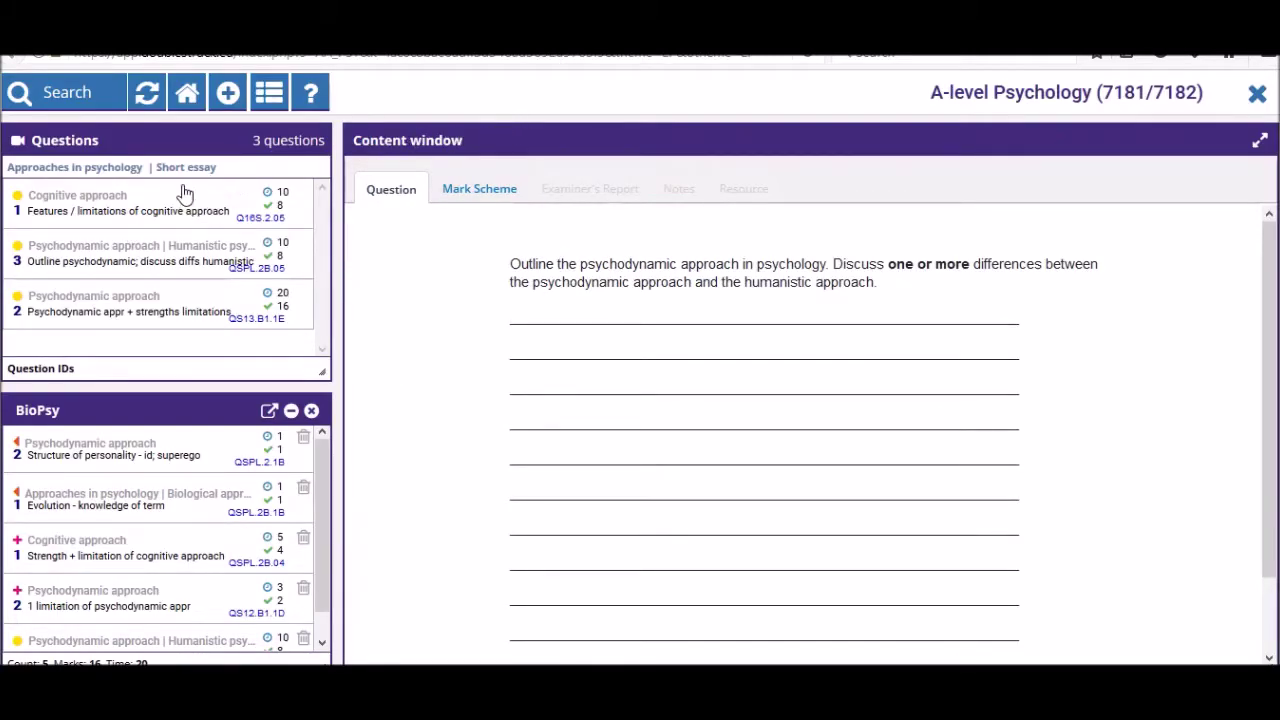
# - Reset the question list to all 638 questions and close the BioPsy document panel
pyautogui.click(148, 97)
pyautogui.click(311, 410)
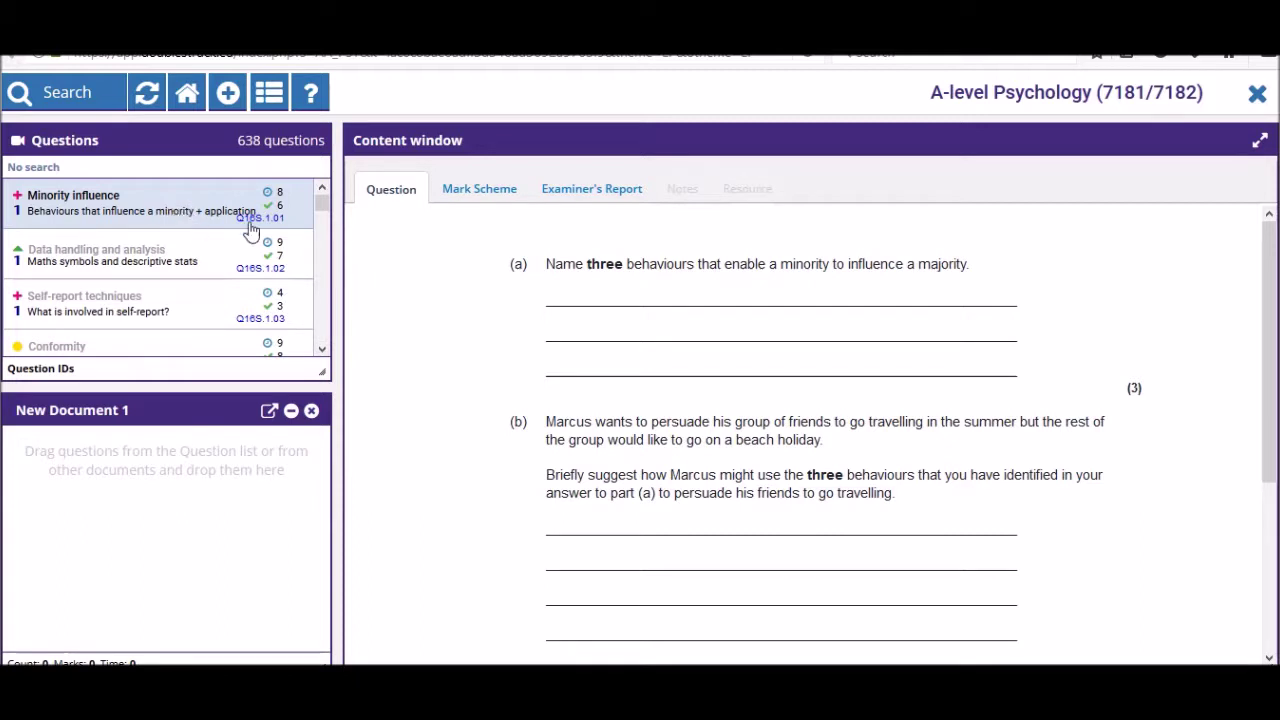
pyautogui.moveTo(318, 215)
pyautogui.mouseDown()
pyautogui.moveTo(320, 256)
pyautogui.moveTo(321, 206)
pyautogui.mouseUp()
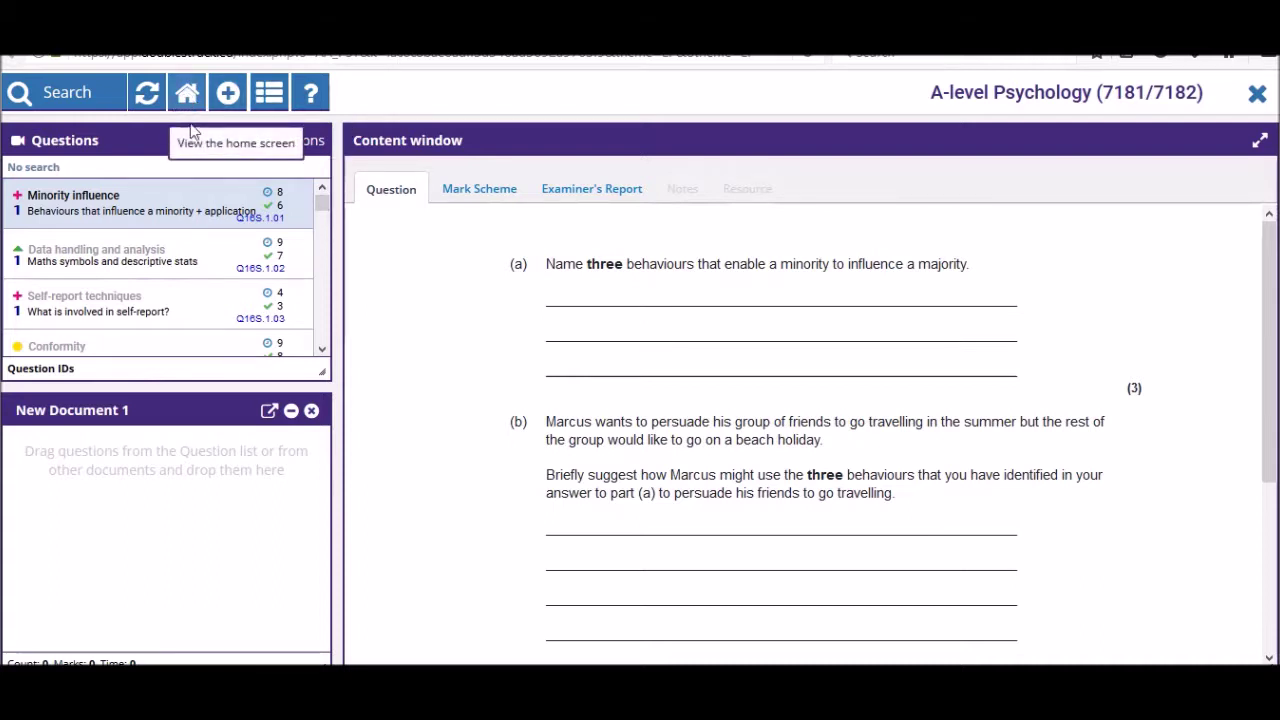
# - Filter the question search to the Biopsychology topic
pyautogui.click(66, 93)
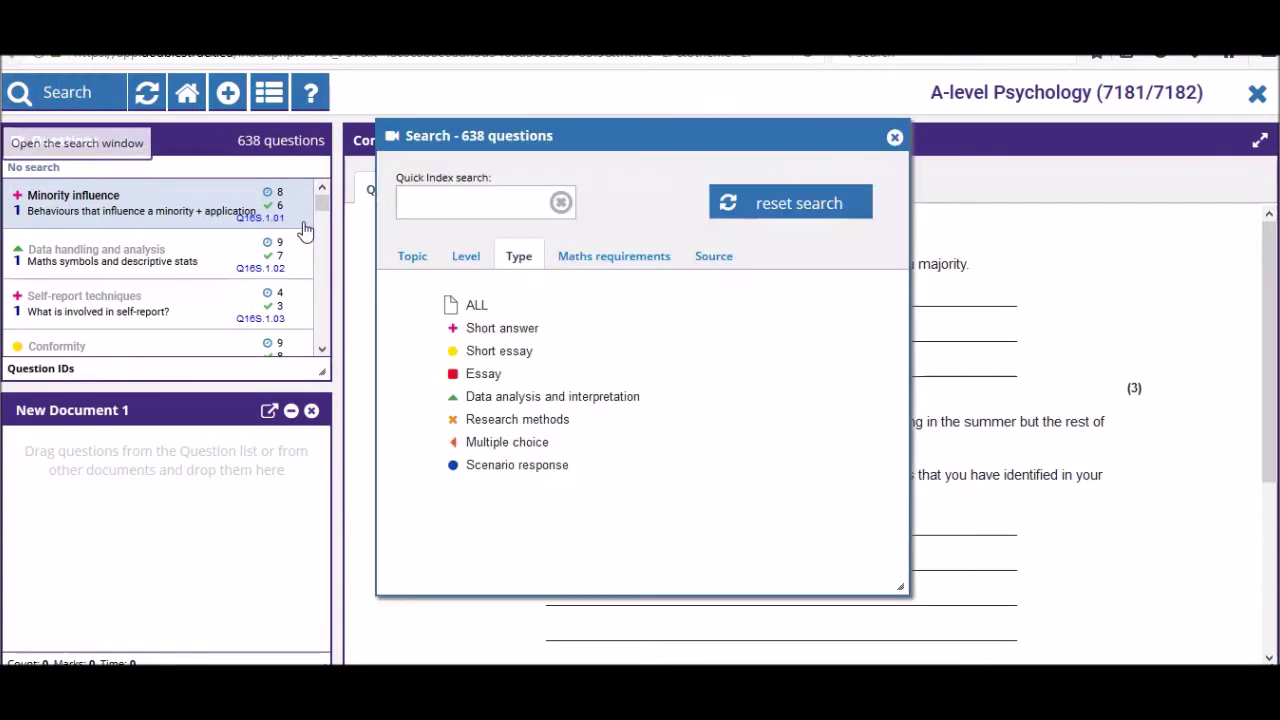
pyautogui.click(466, 254)
pyautogui.click(412, 254)
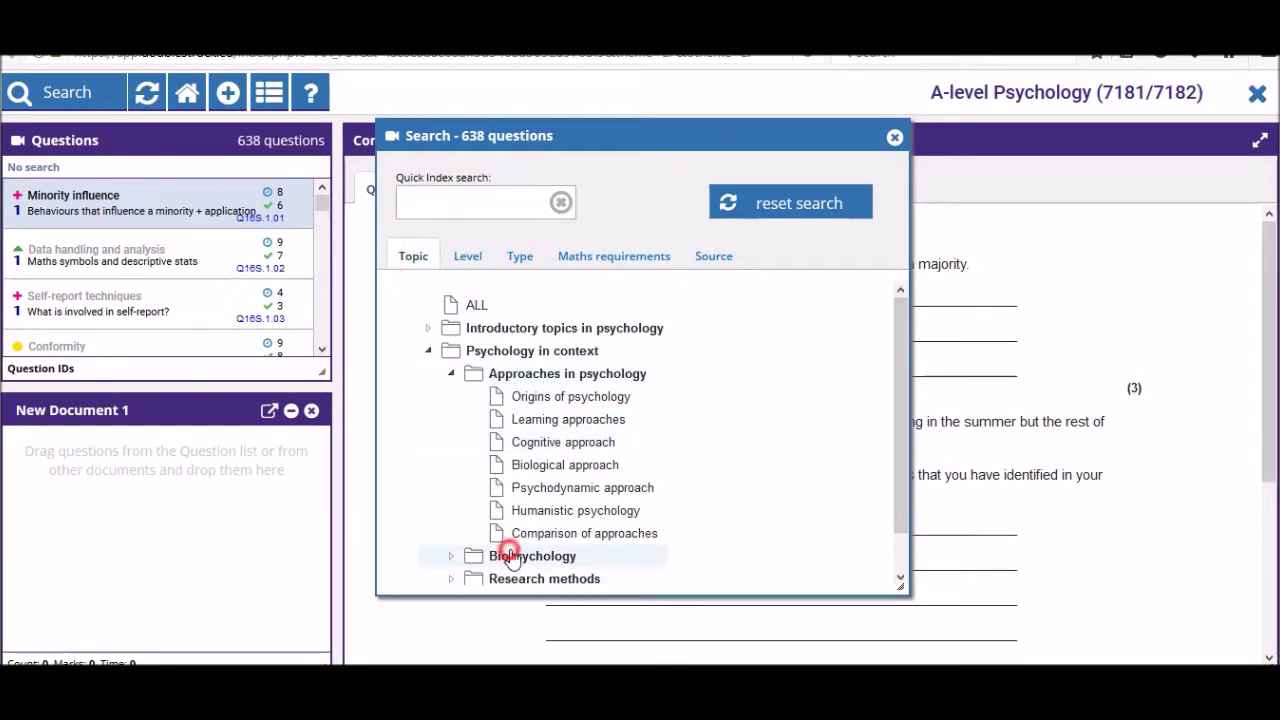
pyautogui.click(468, 556)
pyautogui.click(894, 139)
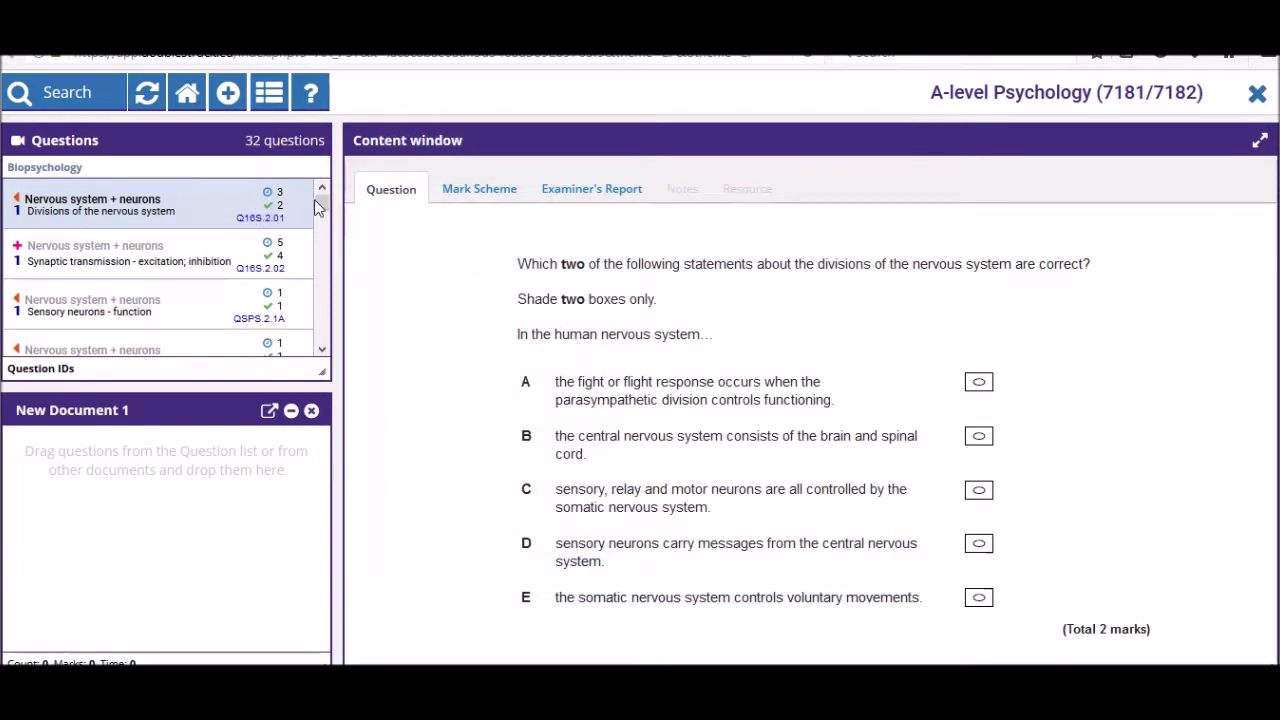
# - Preview the Fight or flight response question, then add all 32 listed questions to New Document 1
pyautogui.moveTo(321, 208); pyautogui.dragTo(128, 233)
pyautogui.moveTo(321, 204); pyautogui.dragTo(305, 352)
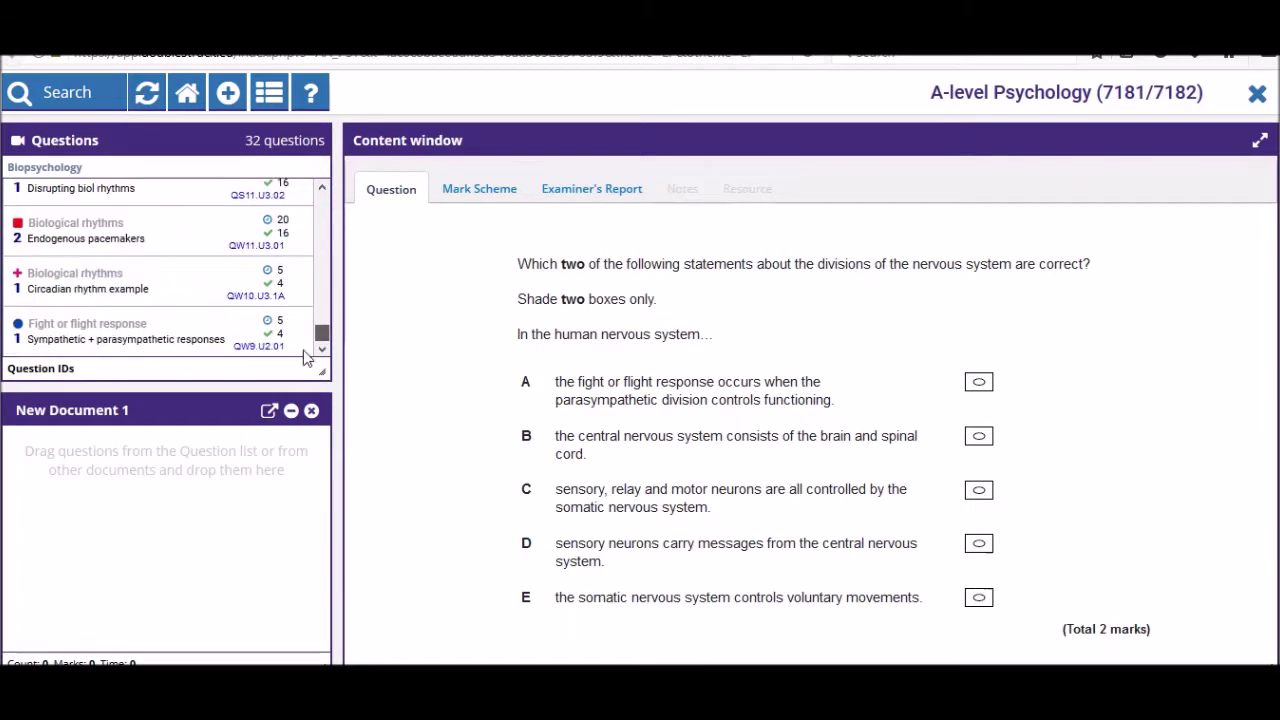
pyautogui.click(166, 340)
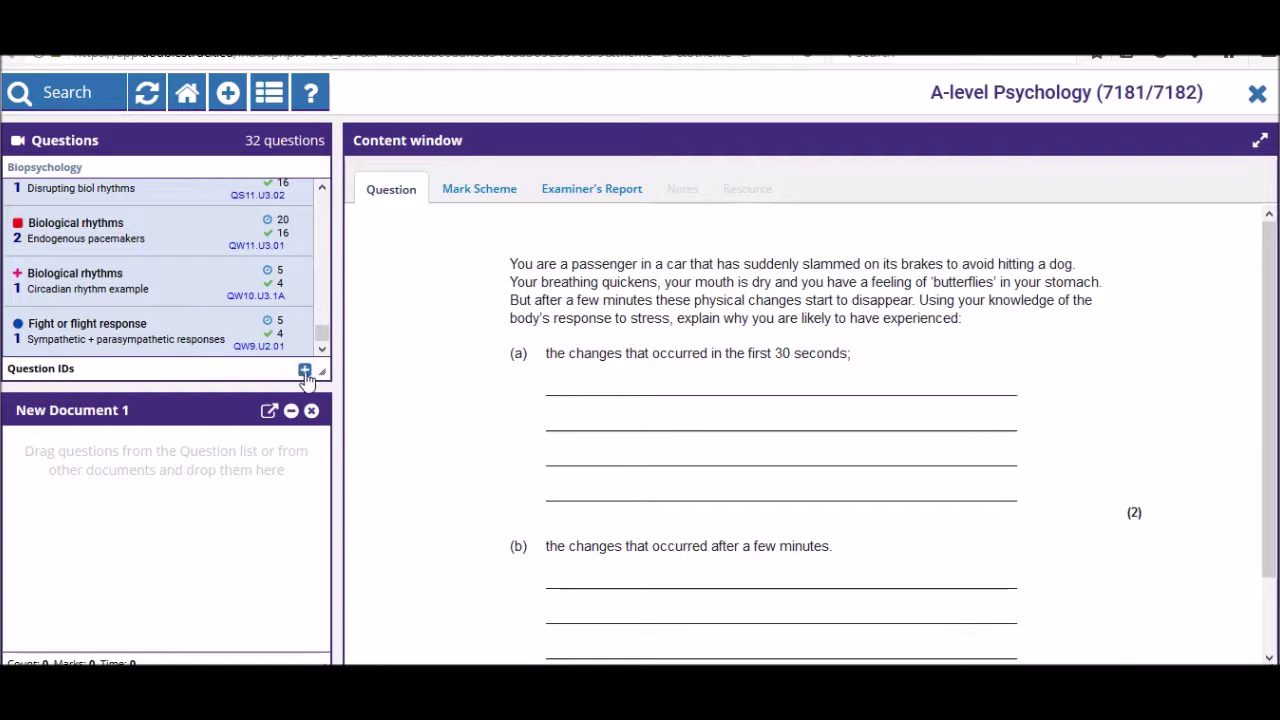
pyautogui.click(305, 371)
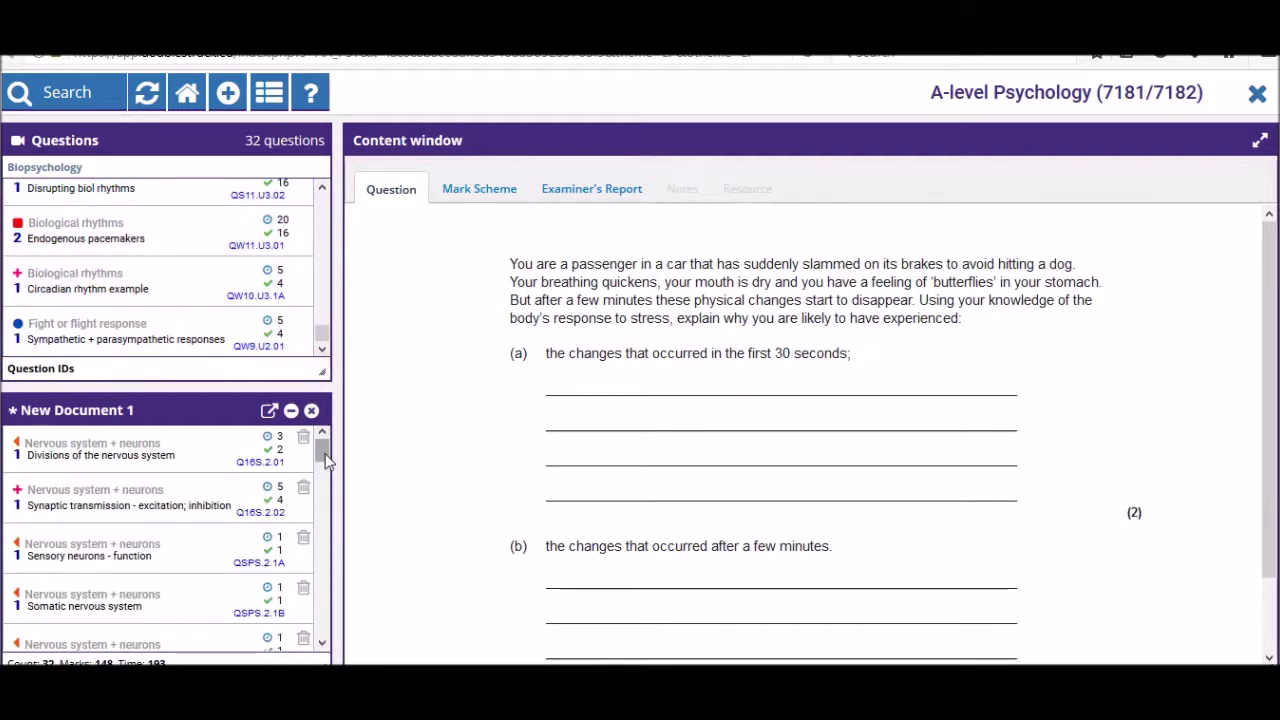
pyautogui.moveTo(325, 455); pyautogui.dragTo(360, 428)
# - Create New Document 2 and drag in the Sensory neurons - function and Endogenous pacemakers questions
pyautogui.click(227, 92)
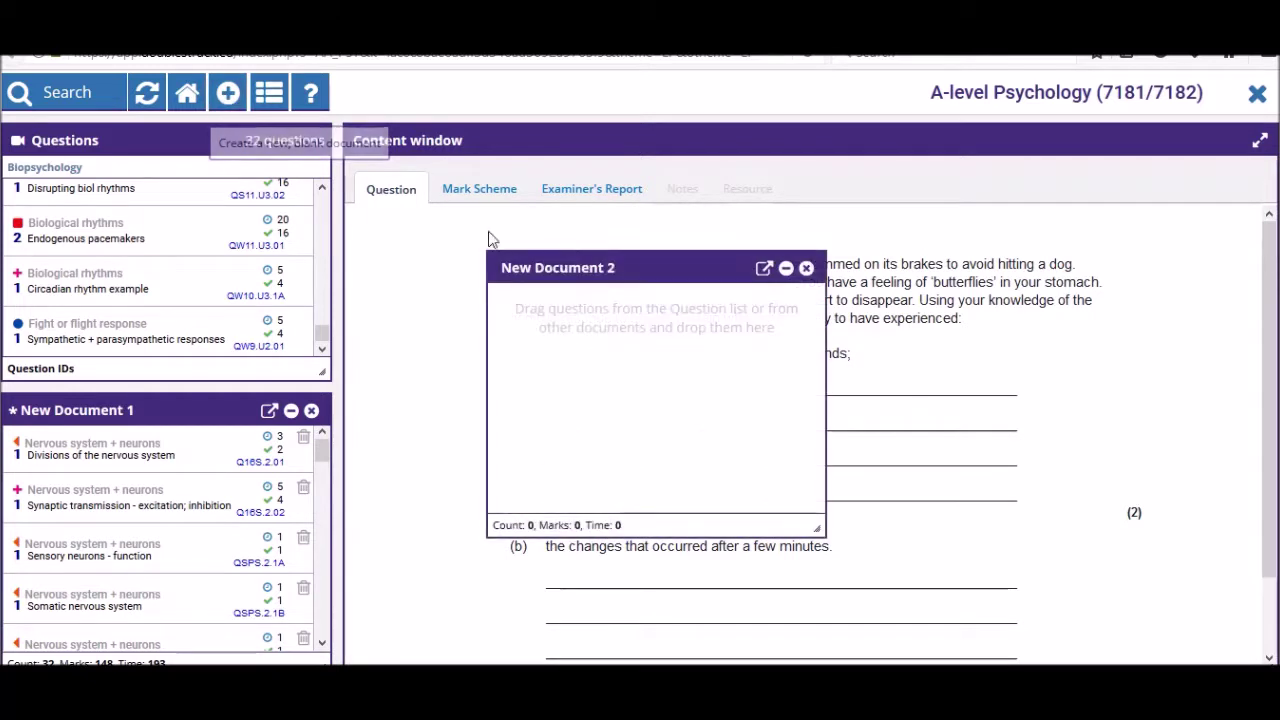
pyautogui.moveTo(649, 266); pyautogui.dragTo(317, 134)
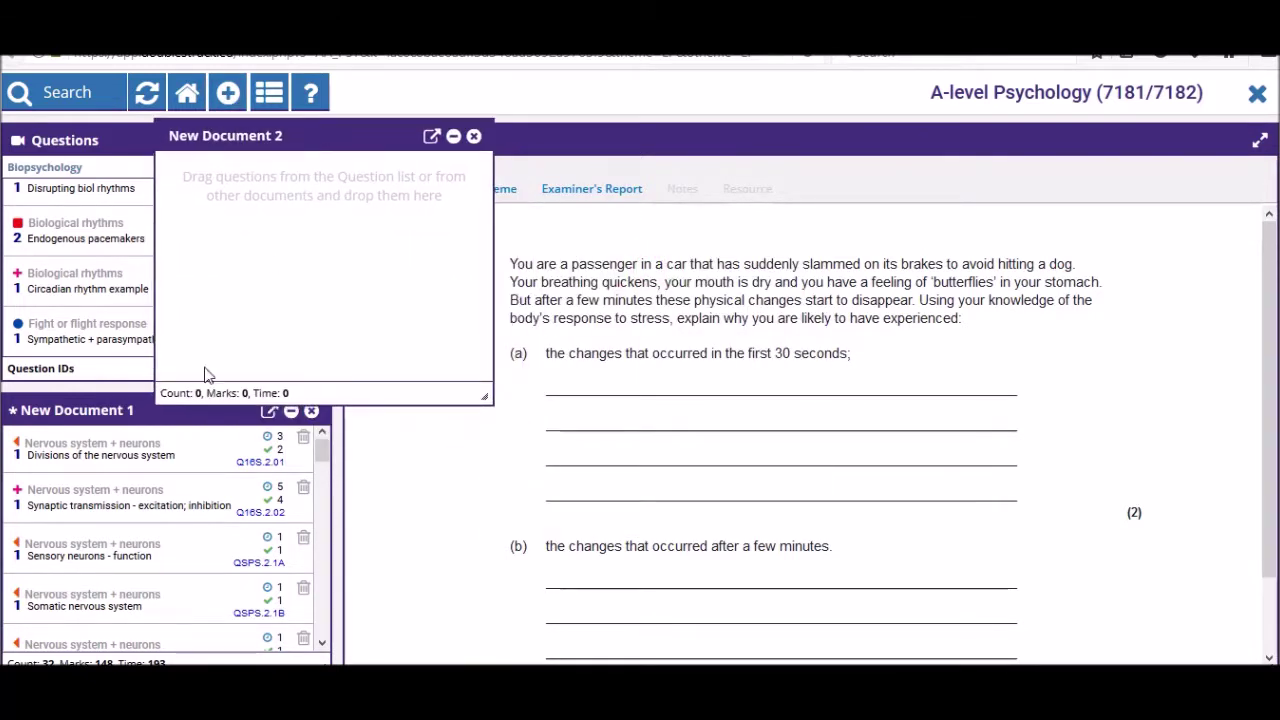
pyautogui.click(186, 450)
pyautogui.click(197, 508)
pyautogui.moveTo(203, 537); pyautogui.dragTo(330, 180)
pyautogui.scroll(-5, 190, 540)
pyautogui.click(174, 527)
pyautogui.moveTo(174, 514)
pyautogui.mouseDown()
pyautogui.moveTo(349, 254)
pyautogui.moveTo(340, 260)
pyautogui.mouseUp()
# - Add the brain diagram and Split brain questions, then bring up the 28-question document's save options
pyautogui.scroll(-5, 217, 531)
pyautogui.click(182, 541)
pyautogui.moveTo(184, 548); pyautogui.dragTo(323, 337)
pyautogui.scroll(-3, 204, 557)
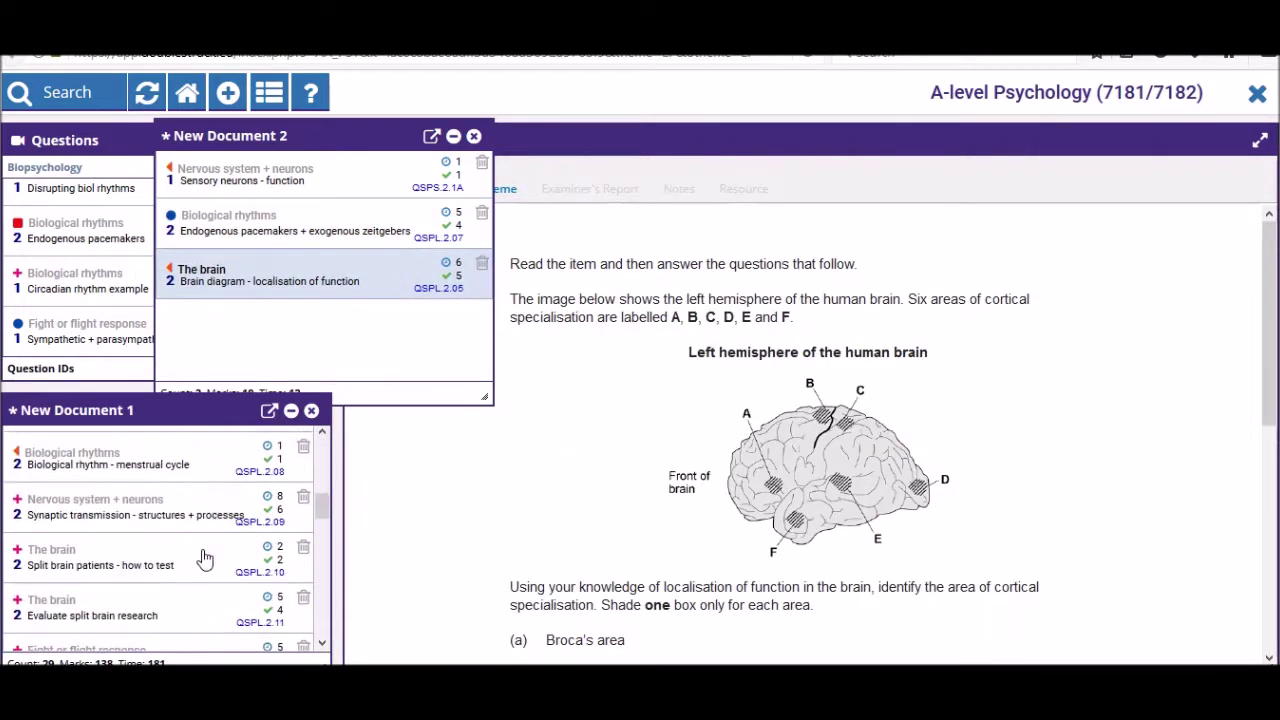
pyautogui.click(202, 560)
pyautogui.moveTo(202, 560); pyautogui.dragTo(374, 345)
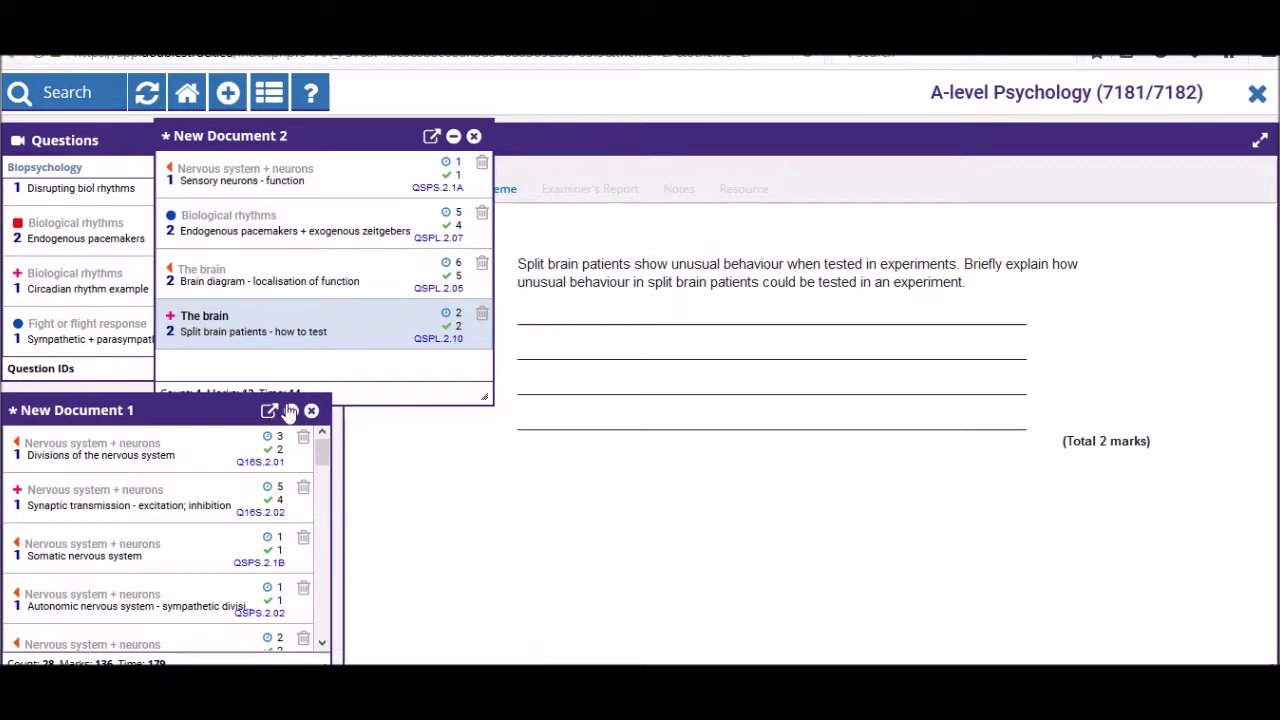
pyautogui.click(270, 410)
pyautogui.click(486, 380)
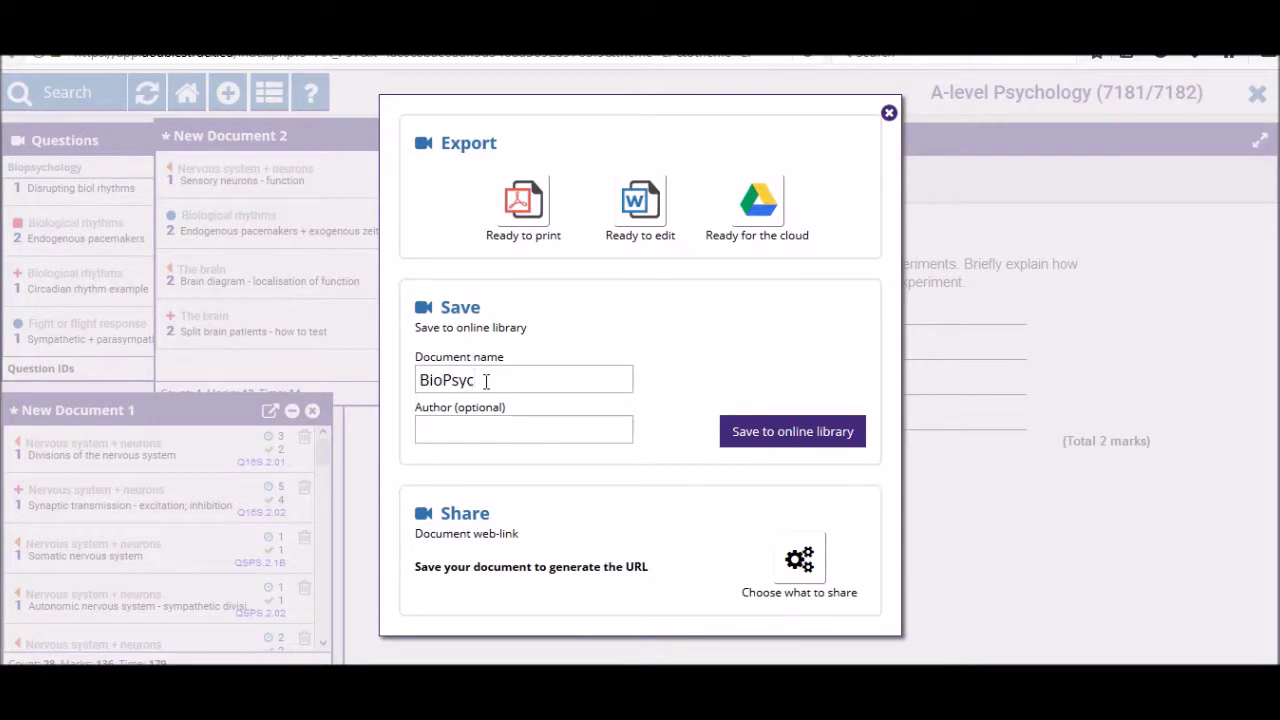
# - Save the 28-question document to the online library as BioPsycClass
pyautogui.write('BioPsycClass')
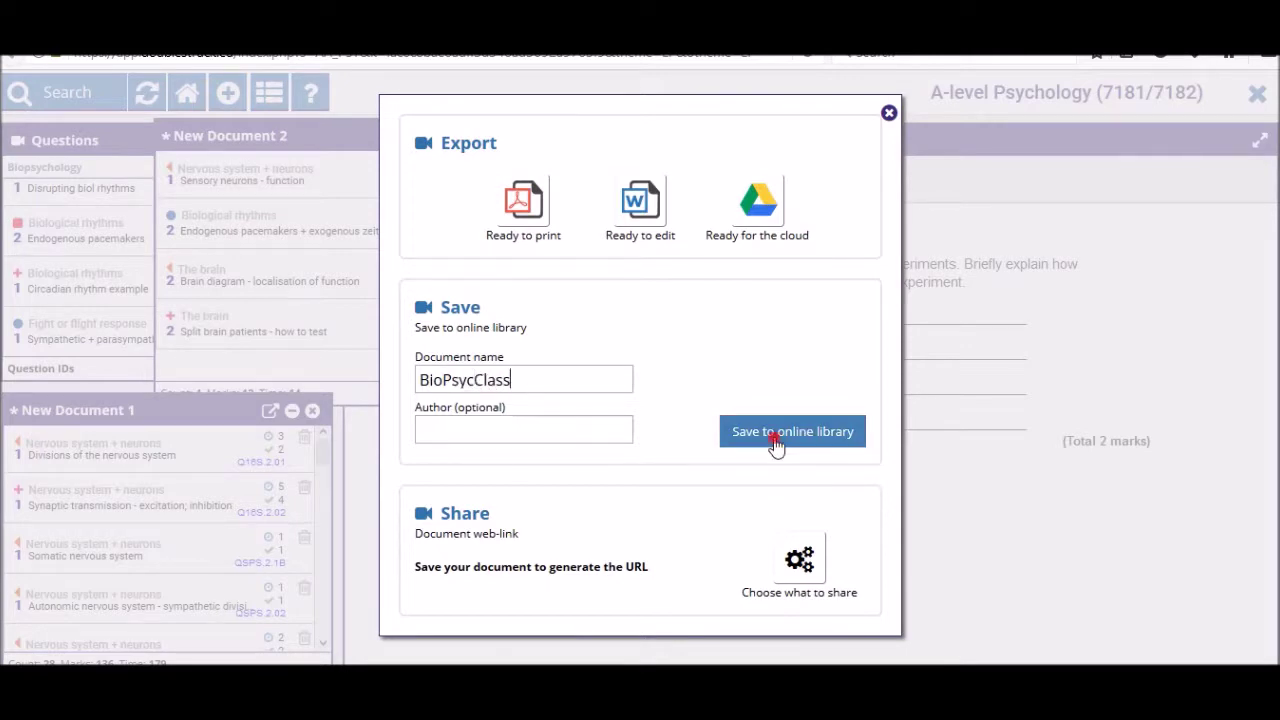
pyautogui.click(774, 440)
pyautogui.click(889, 113)
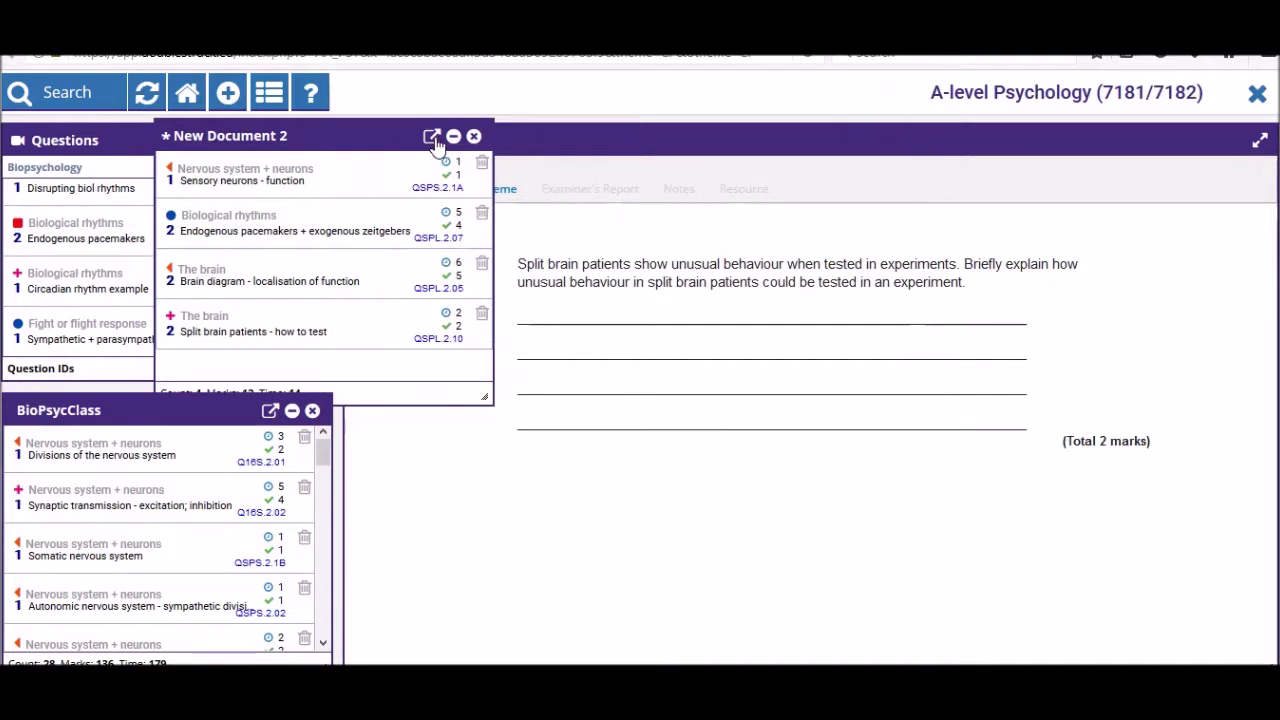
# - Save New Document 2 online as BioPsycTest and close its panel
pyautogui.click(433, 135)
pyautogui.click(507, 374)
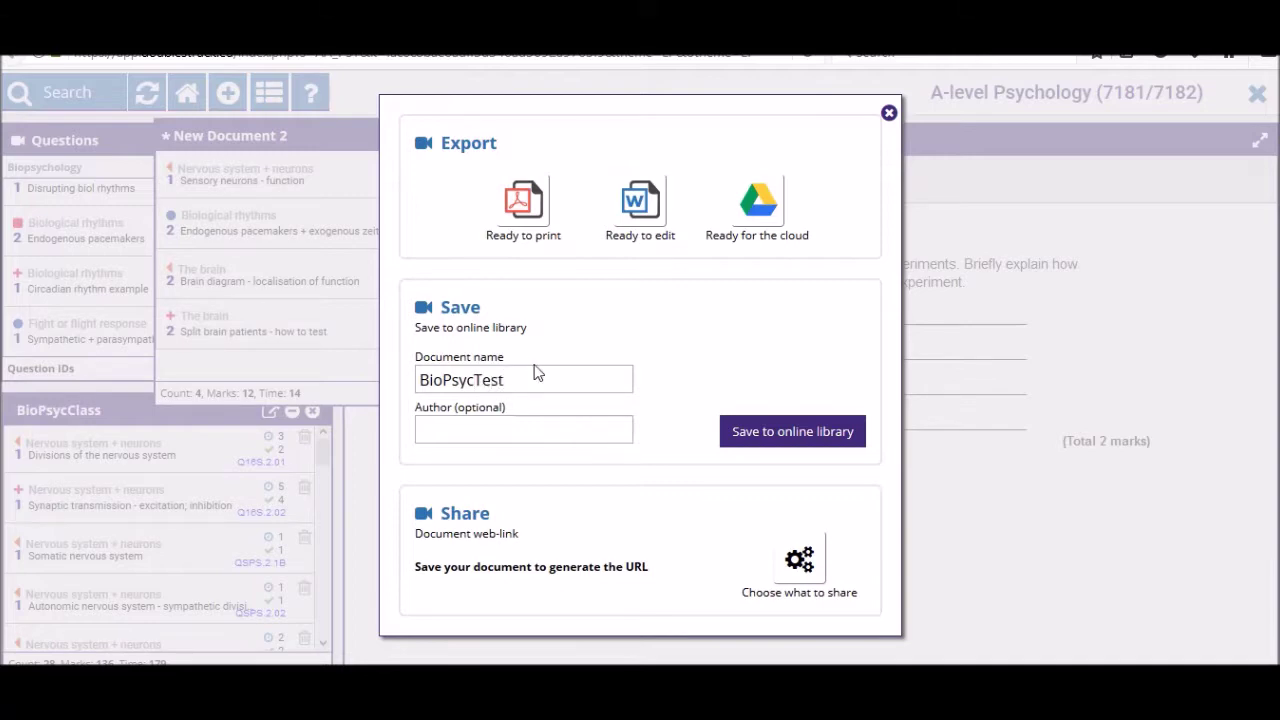
pyautogui.write('BioPsycTest')
pyautogui.click(820, 433)
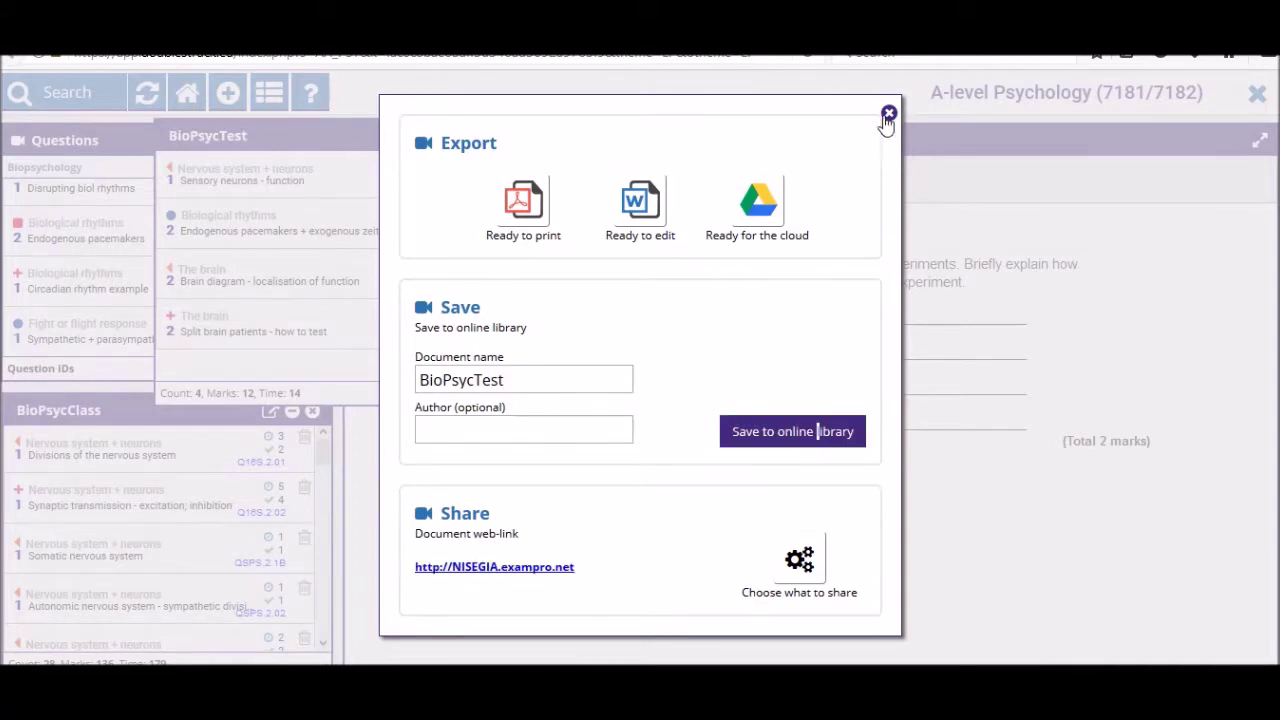
pyautogui.click(888, 114)
pyautogui.click(474, 136)
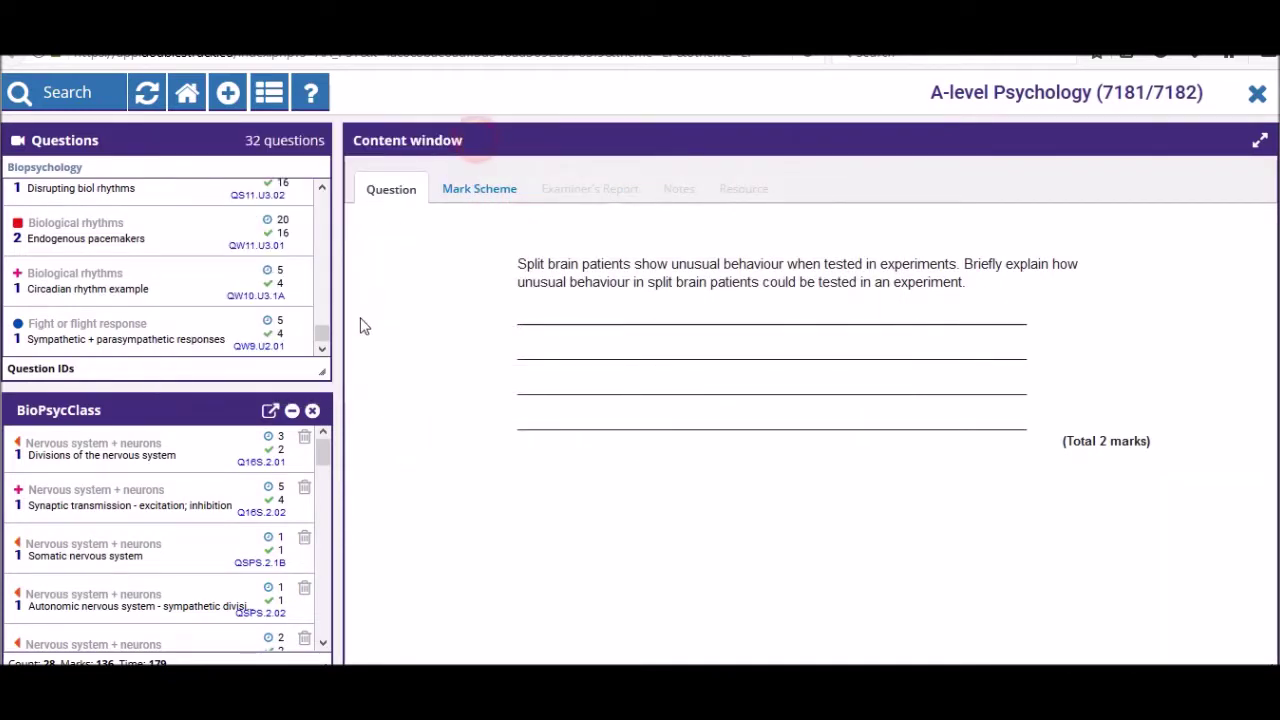
# - Reopen BioPsycClass from the saved documents and follow its share web-link
pyautogui.click(312, 411)
pyautogui.click(270, 93)
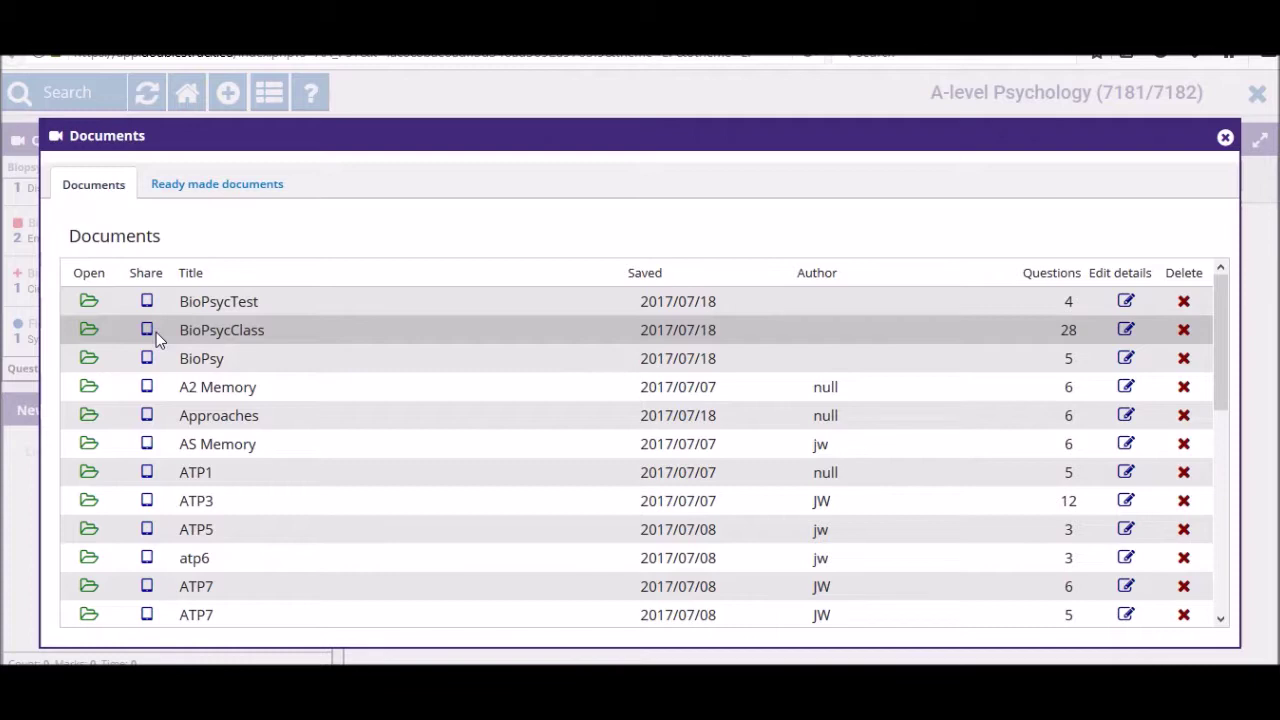
pyautogui.click(1225, 137)
pyautogui.click(270, 93)
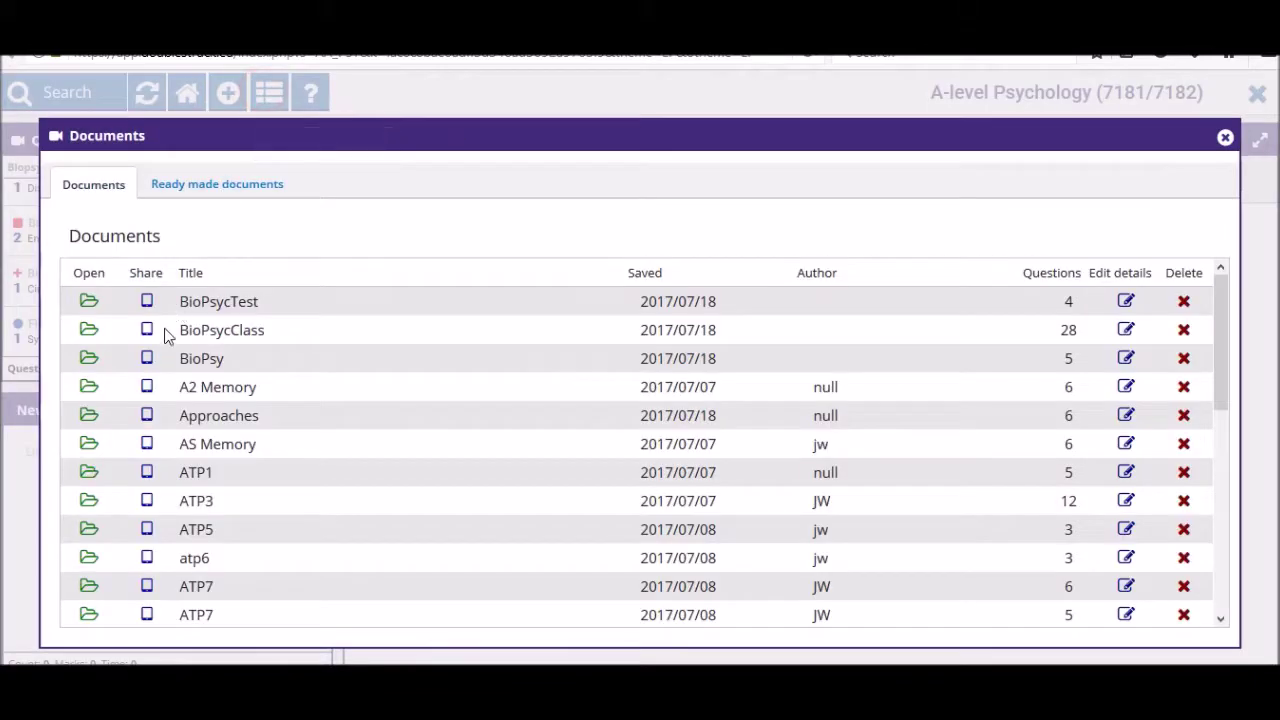
pyautogui.click(88, 333)
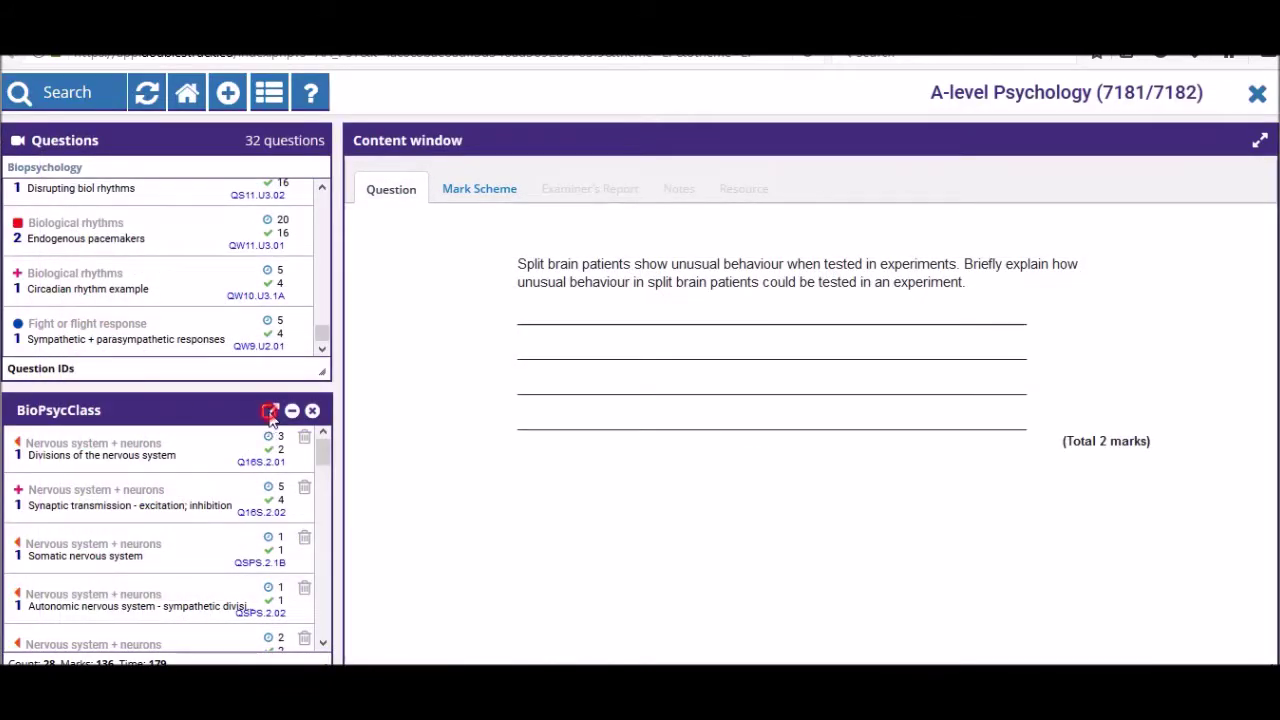
pyautogui.click(268, 411)
pyautogui.moveTo(415, 567); pyautogui.dragTo(485, 573)
pyautogui.click(485, 570)
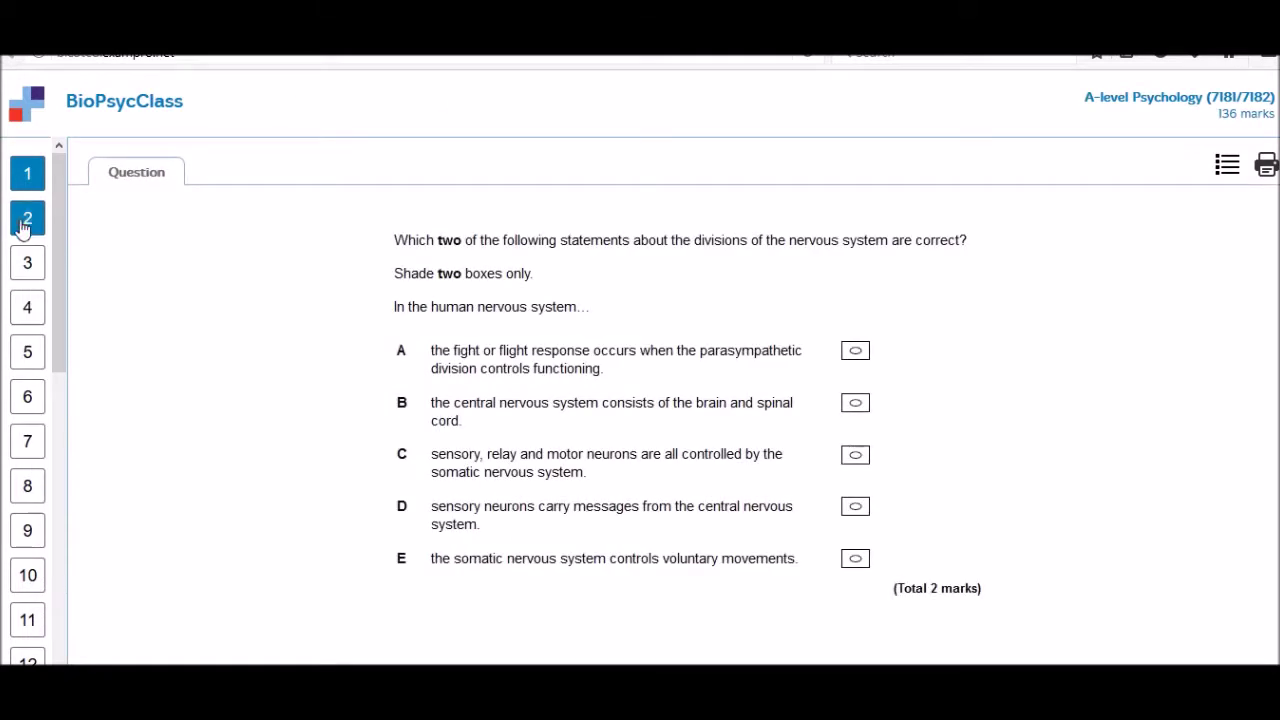
# - Tick Mark scheme in the web-link sharing options, save, and reload the shared page
pyautogui.click(27, 218)
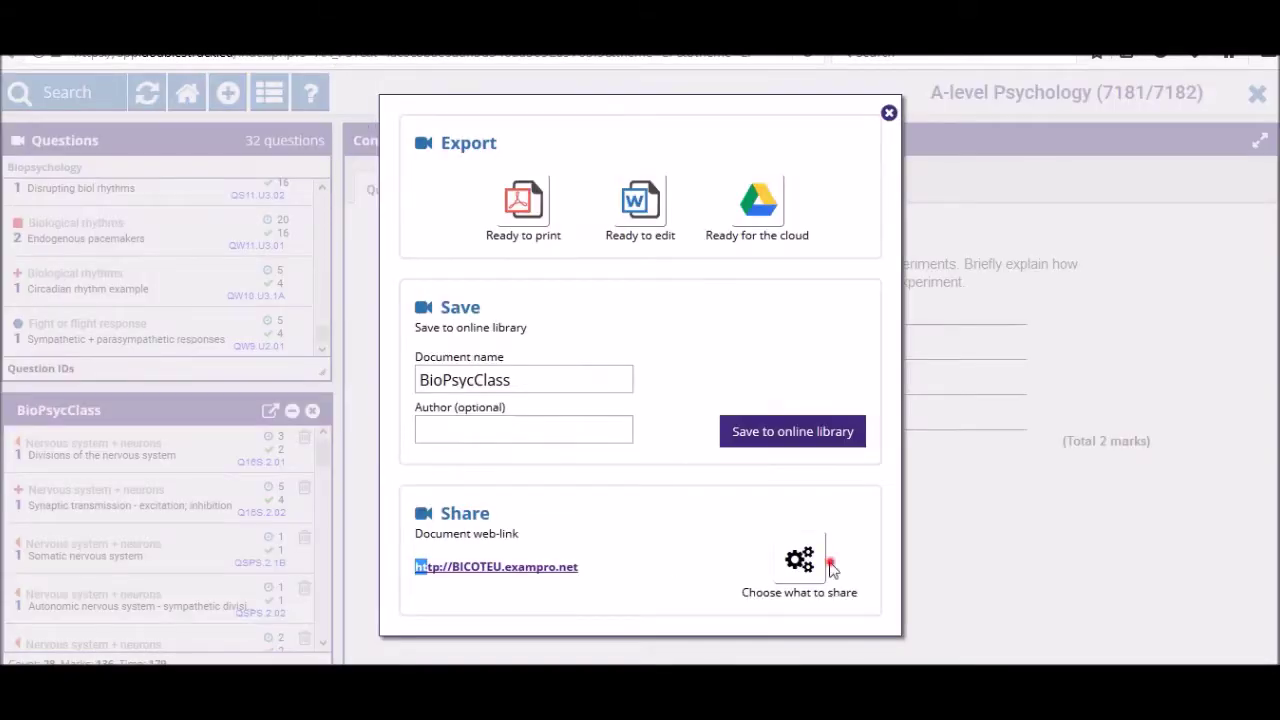
pyautogui.click(830, 568)
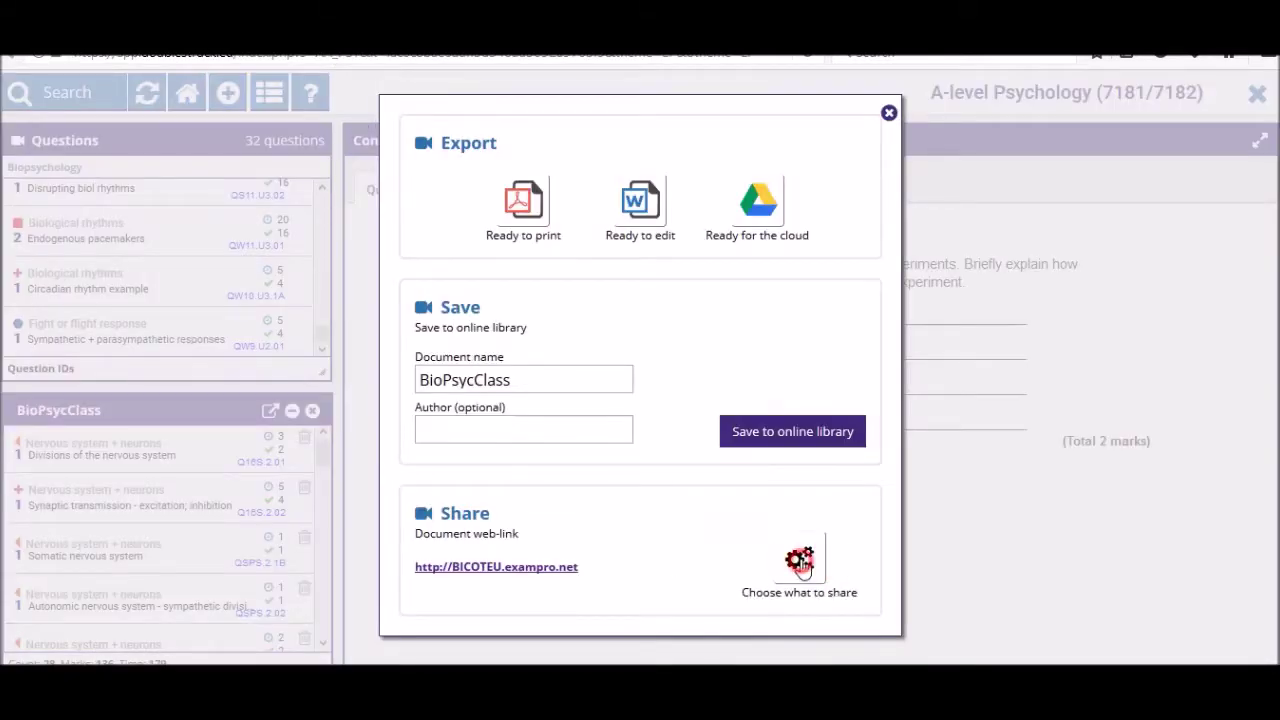
pyautogui.click(566, 266)
pyautogui.click(749, 514)
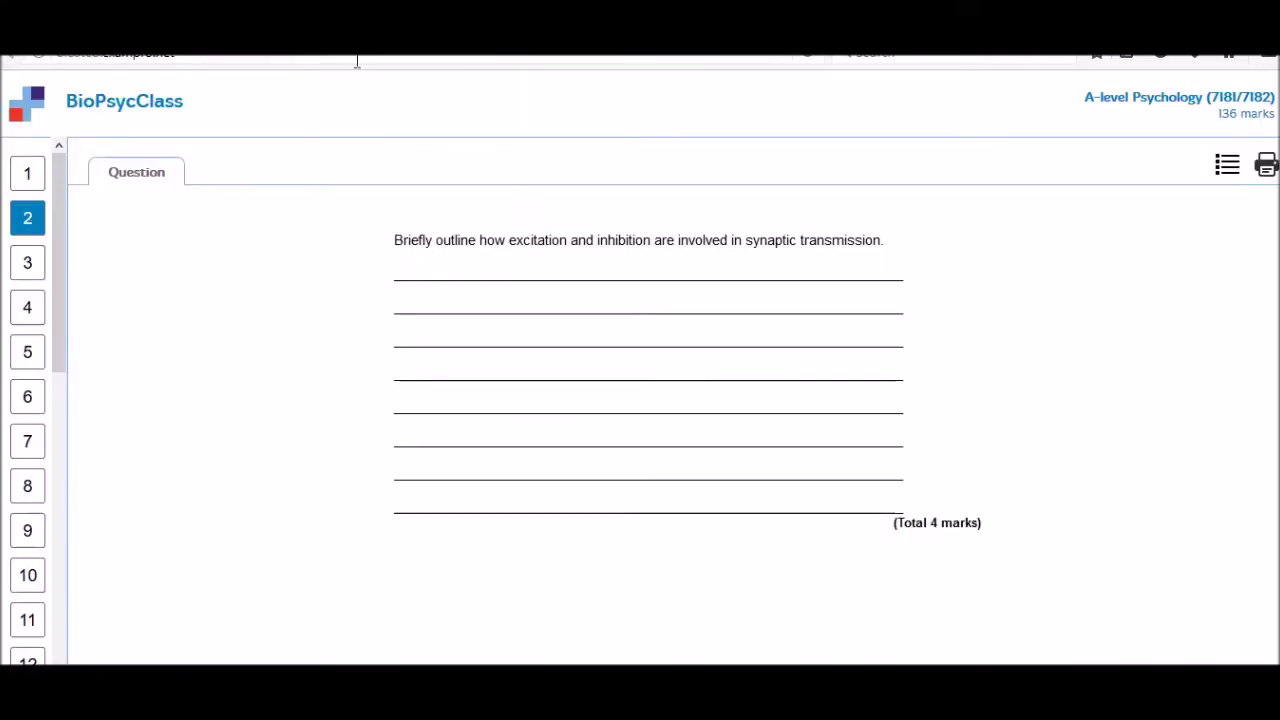
pyautogui.click(357, 60)
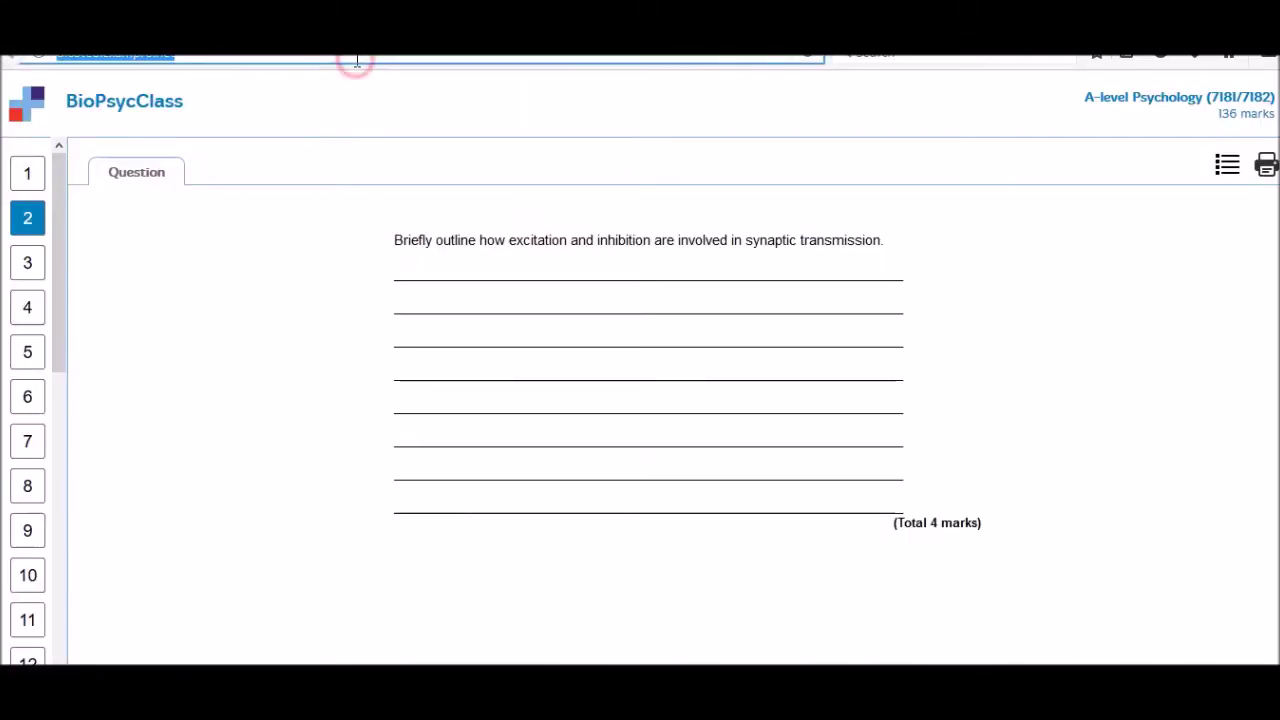
pyautogui.press('Return')
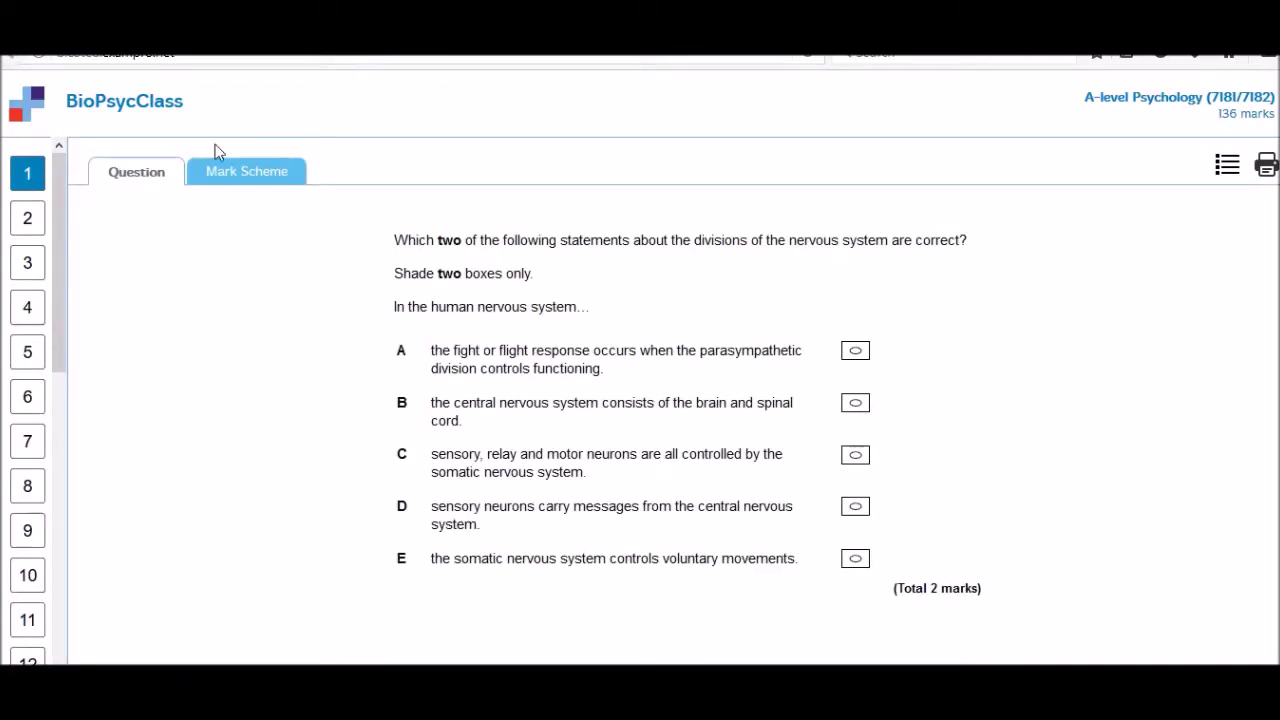
pyautogui.click(236, 171)
pyautogui.click(118, 176)
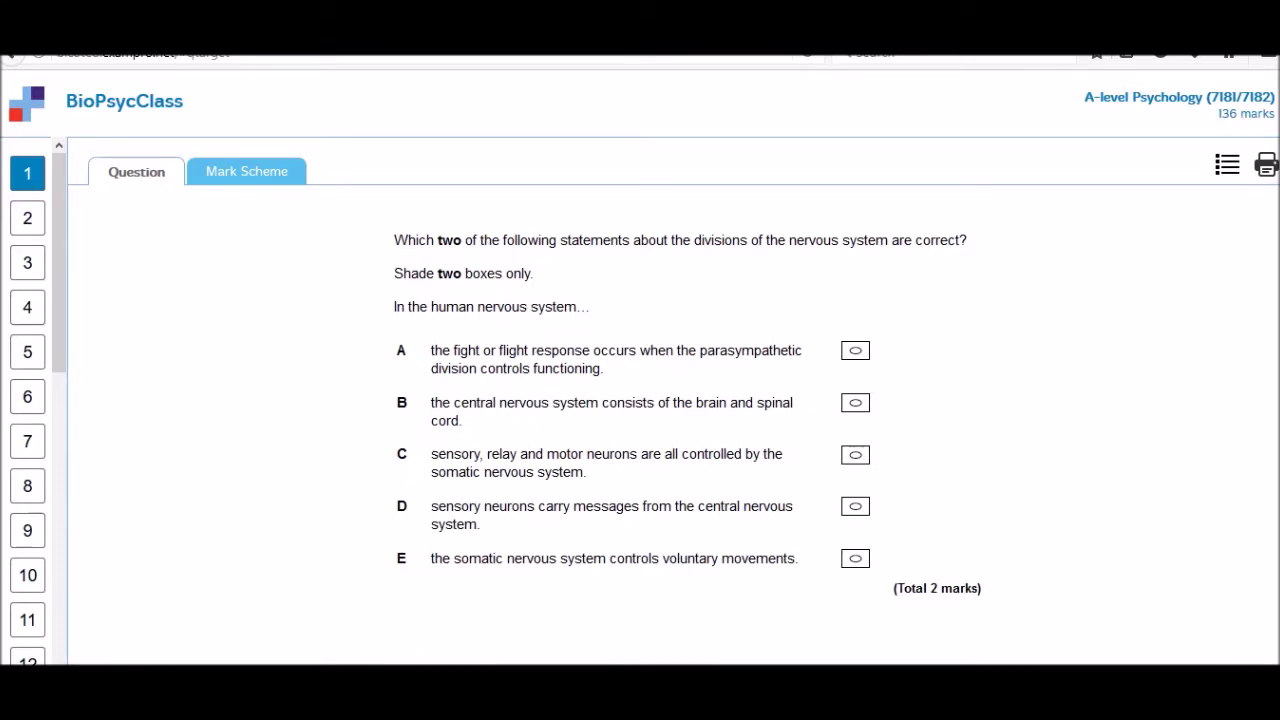
pyautogui.moveTo(300, 68); pyautogui.dragTo(166, 64)
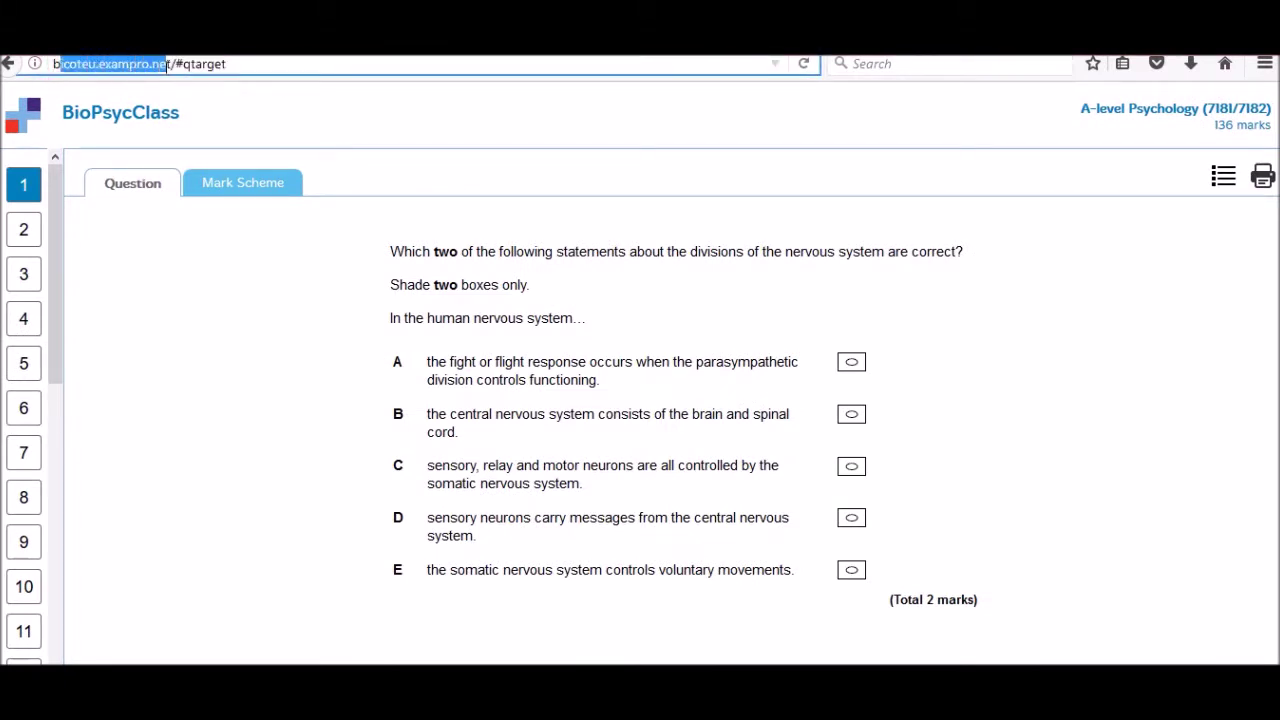
pyautogui.click(55, 64)
pyautogui.moveTo(62, 66); pyautogui.dragTo(172, 66)
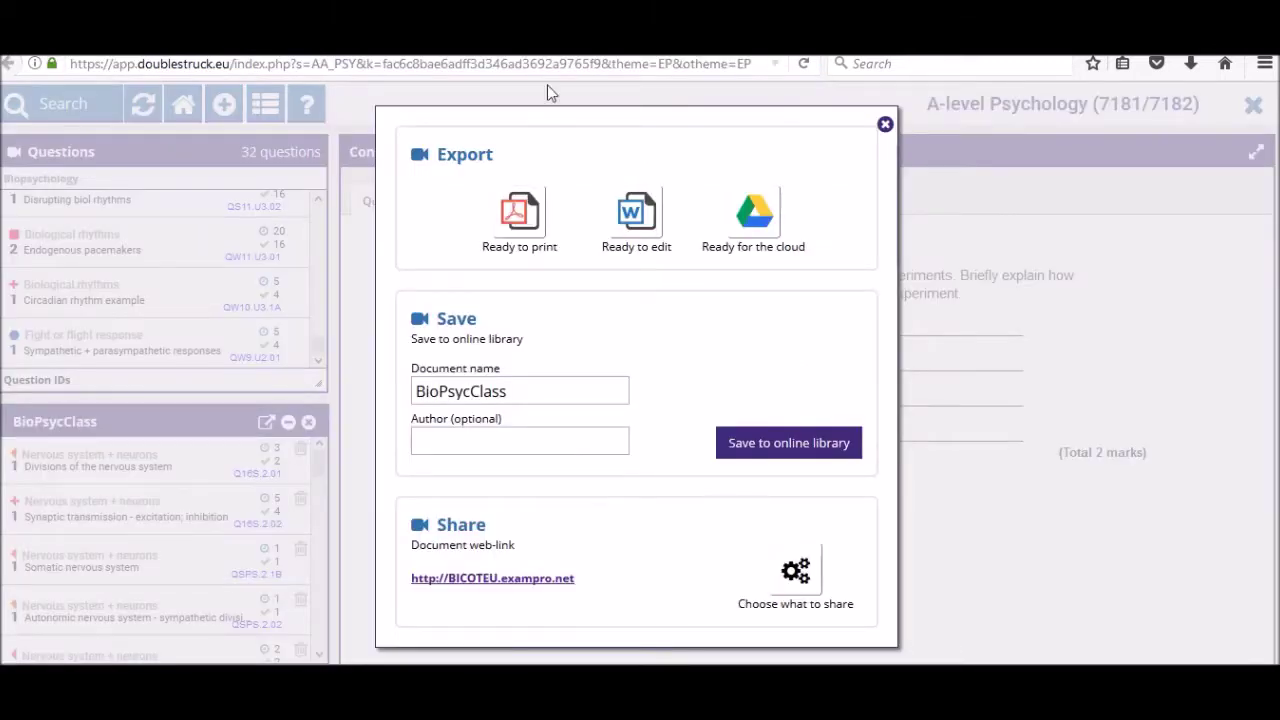
# - Close the save options and the BioPsycClass panel, returning to the Exampro home page
pyautogui.click(886, 125)
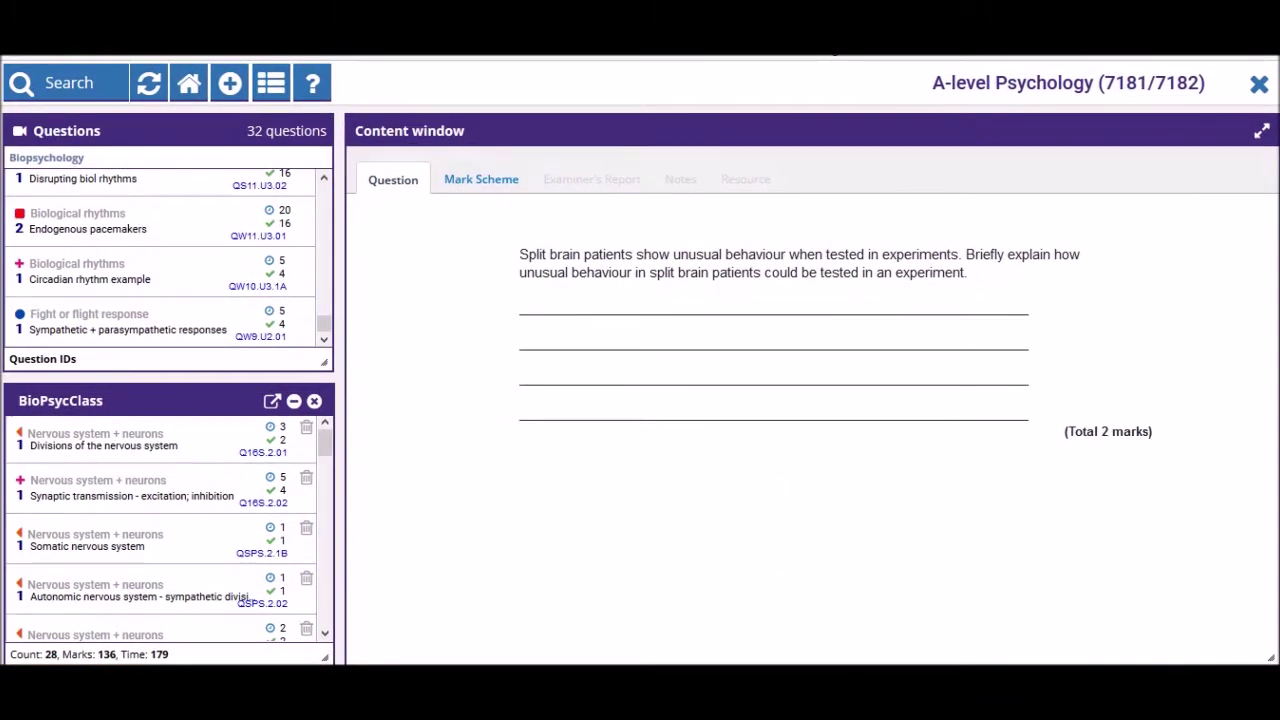
pyautogui.click(316, 403)
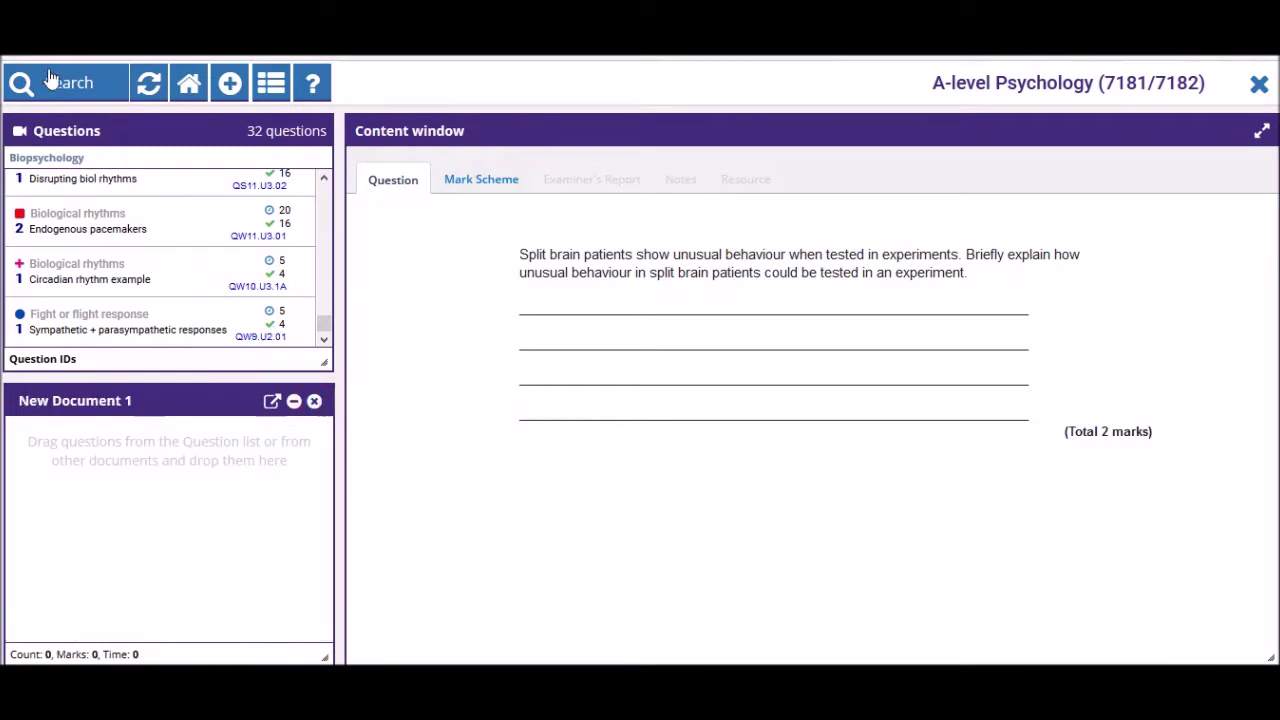
pyautogui.click(188, 86)
# - Filter questions to Research methods > Self-report techniques
pyautogui.click(86, 83)
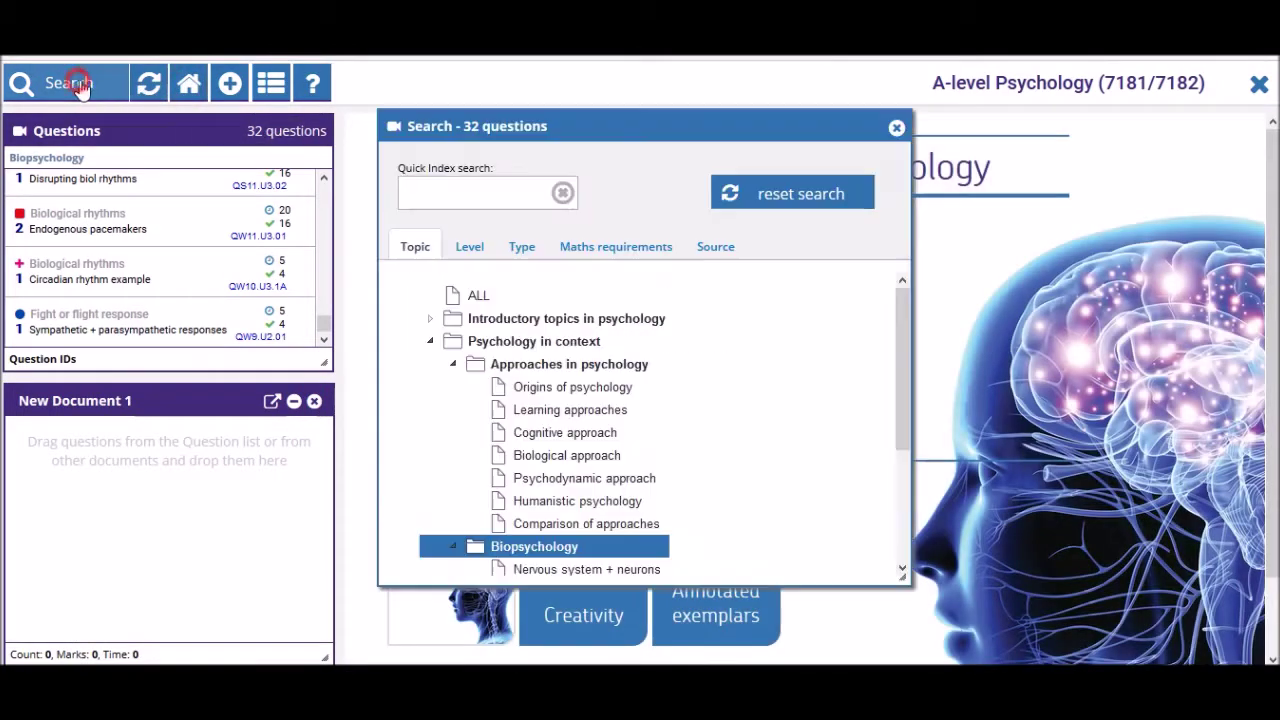
pyautogui.scroll(-3, 625, 440)
pyautogui.scroll(3, 590, 430)
pyautogui.scroll(-3, 549, 420)
pyautogui.click(453, 533)
pyautogui.scroll(-3, 558, 478)
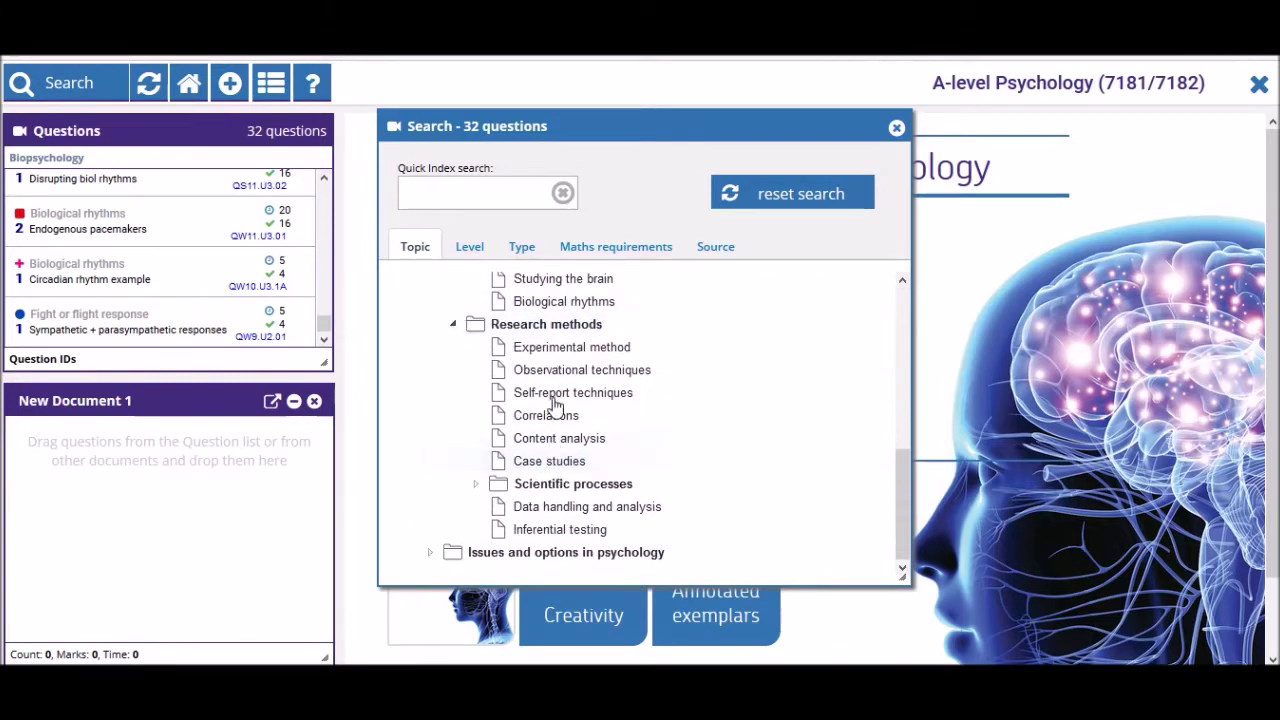
pyautogui.click(558, 392)
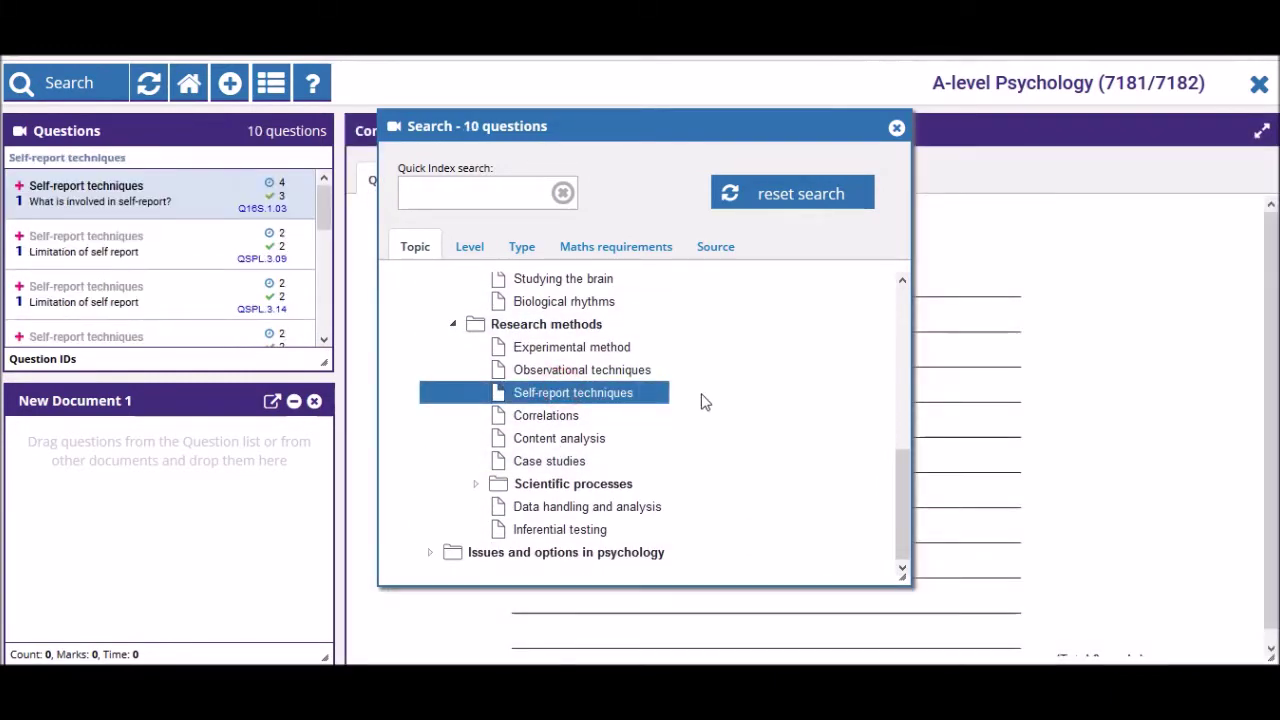
pyautogui.click(897, 129)
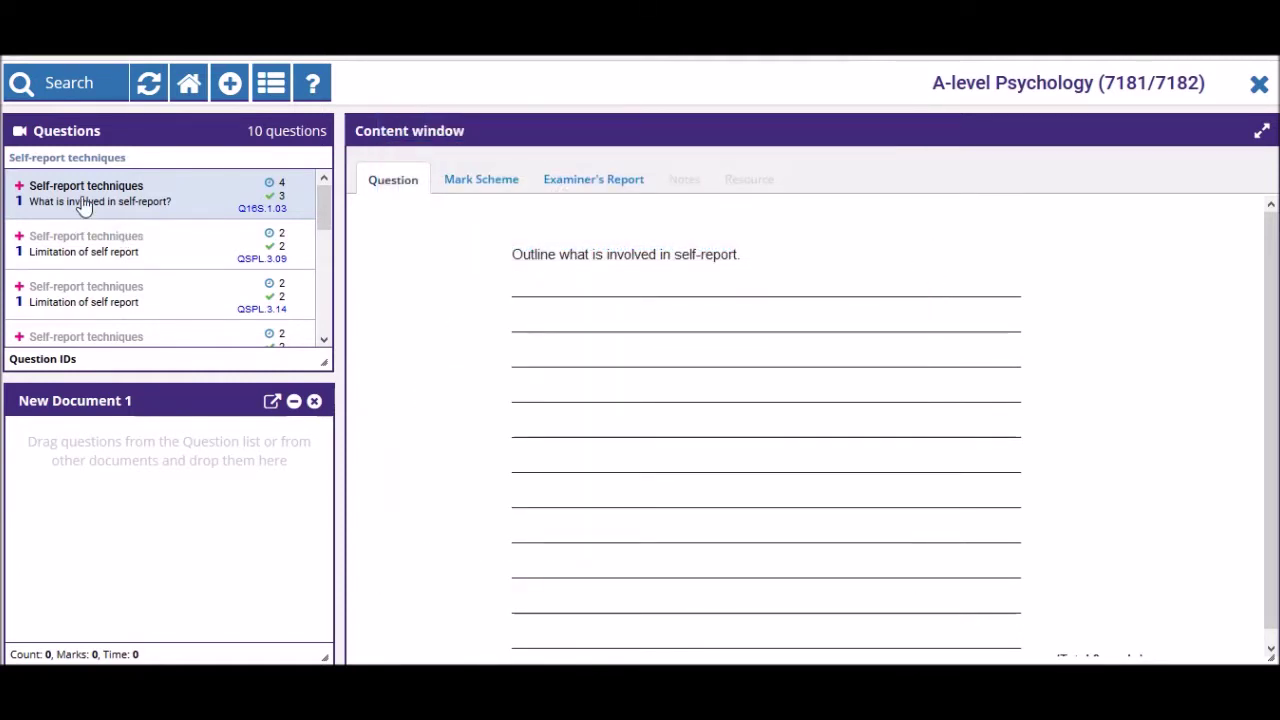
# - Read the first question's examiner's report, then browse Limitation of self report and Use of questionnaires
pyautogui.click(627, 178)
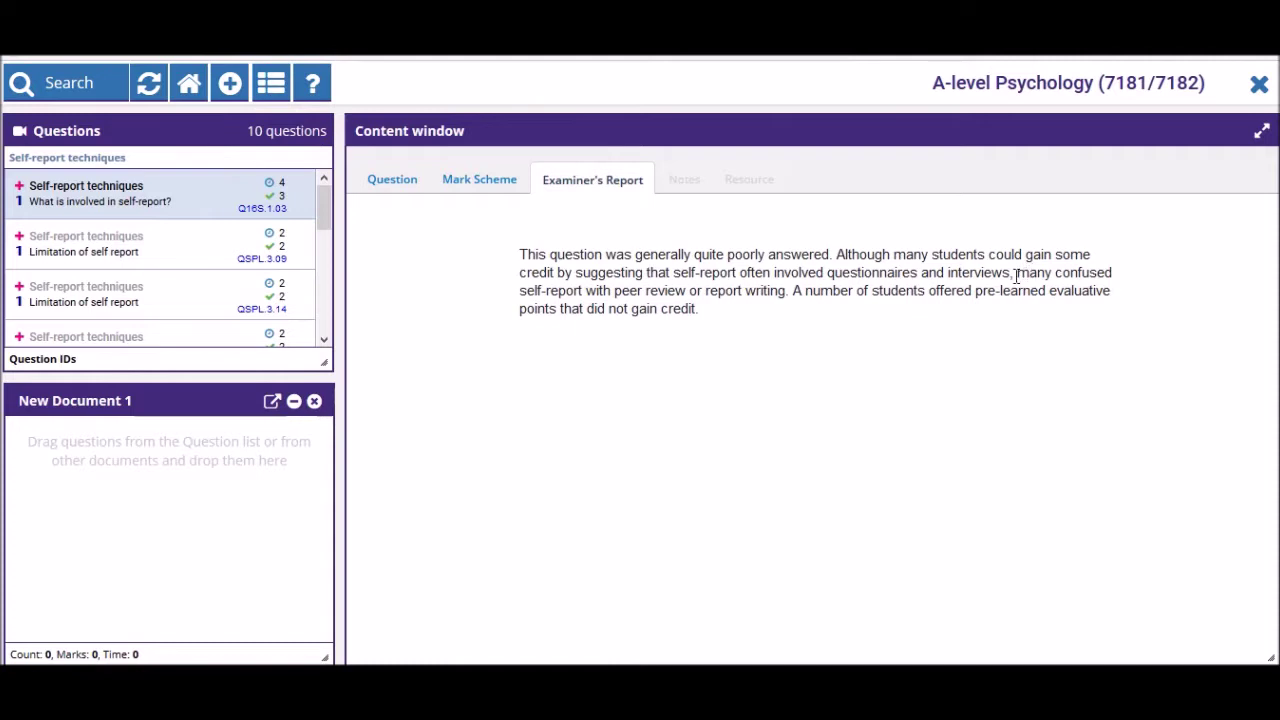
pyautogui.moveTo(1016, 274); pyautogui.dragTo(791, 291)
pyautogui.click(549, 237)
pyautogui.click(194, 246)
pyautogui.scroll(-2, 190, 260)
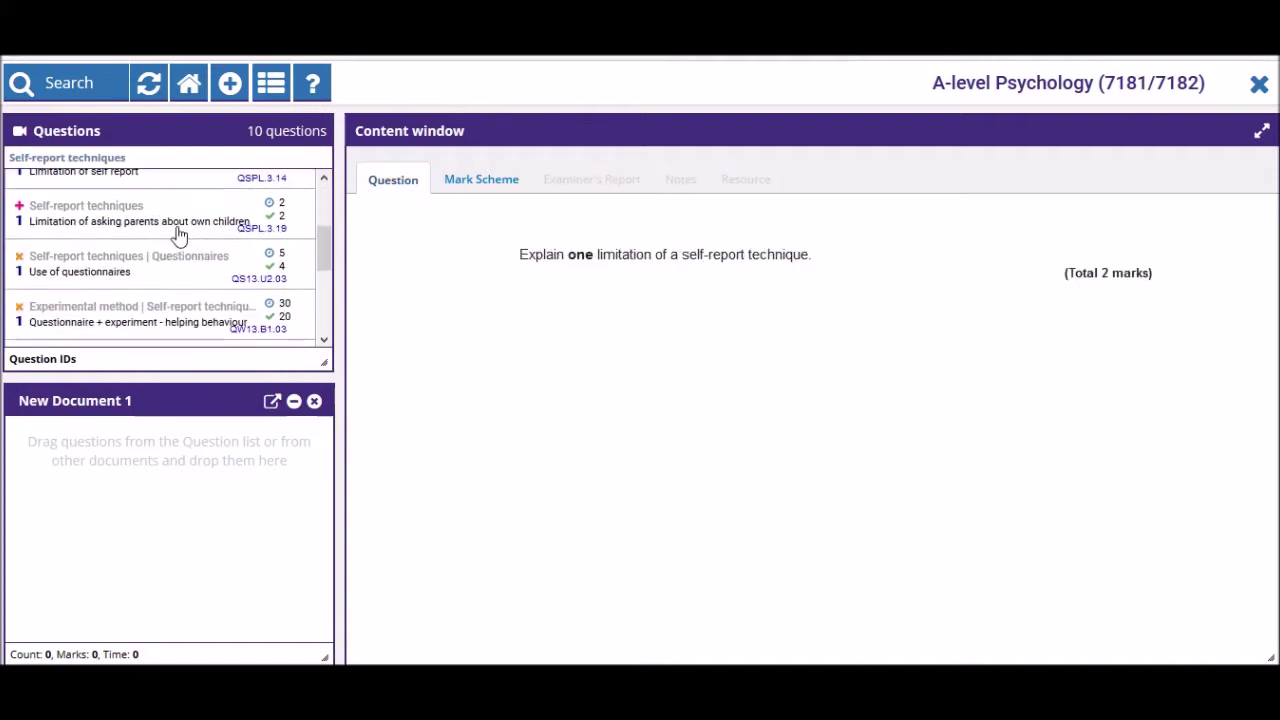
pyautogui.click(172, 216)
pyautogui.click(183, 270)
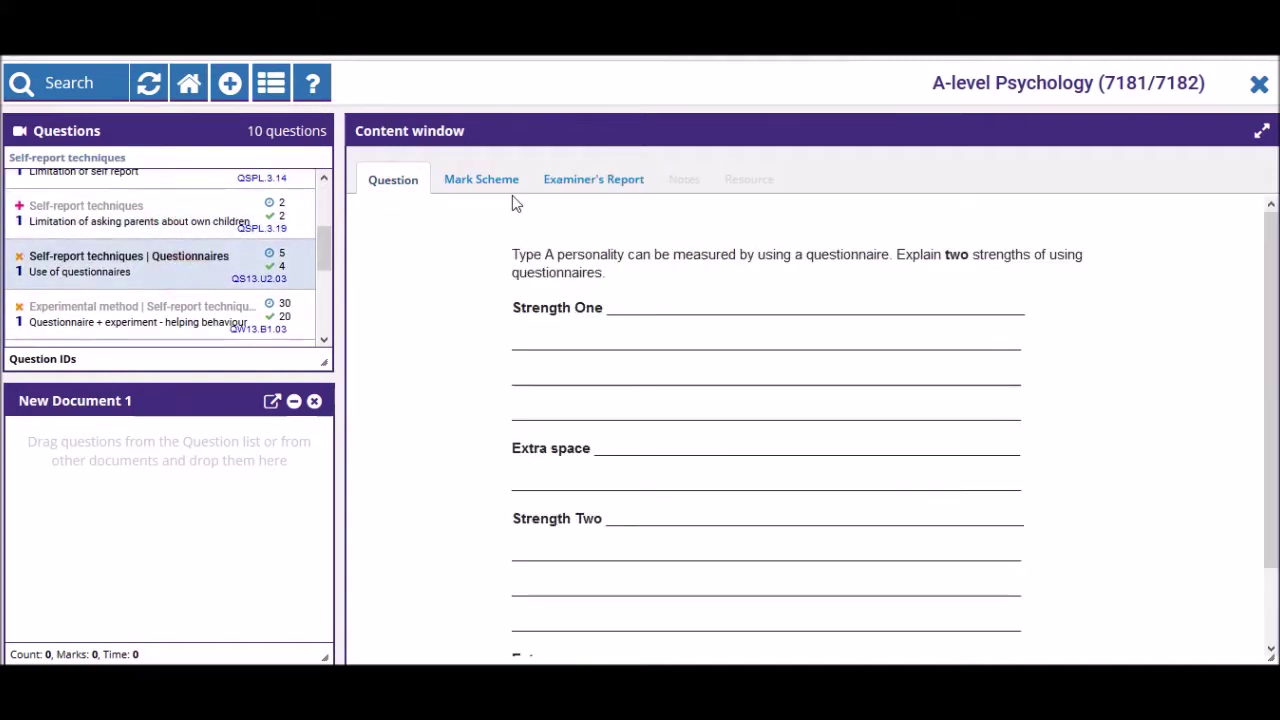
# - Read reports for Use of questionnaires, helping-behaviour, institutional care and Strengths of using questionnaires
pyautogui.click(586, 178)
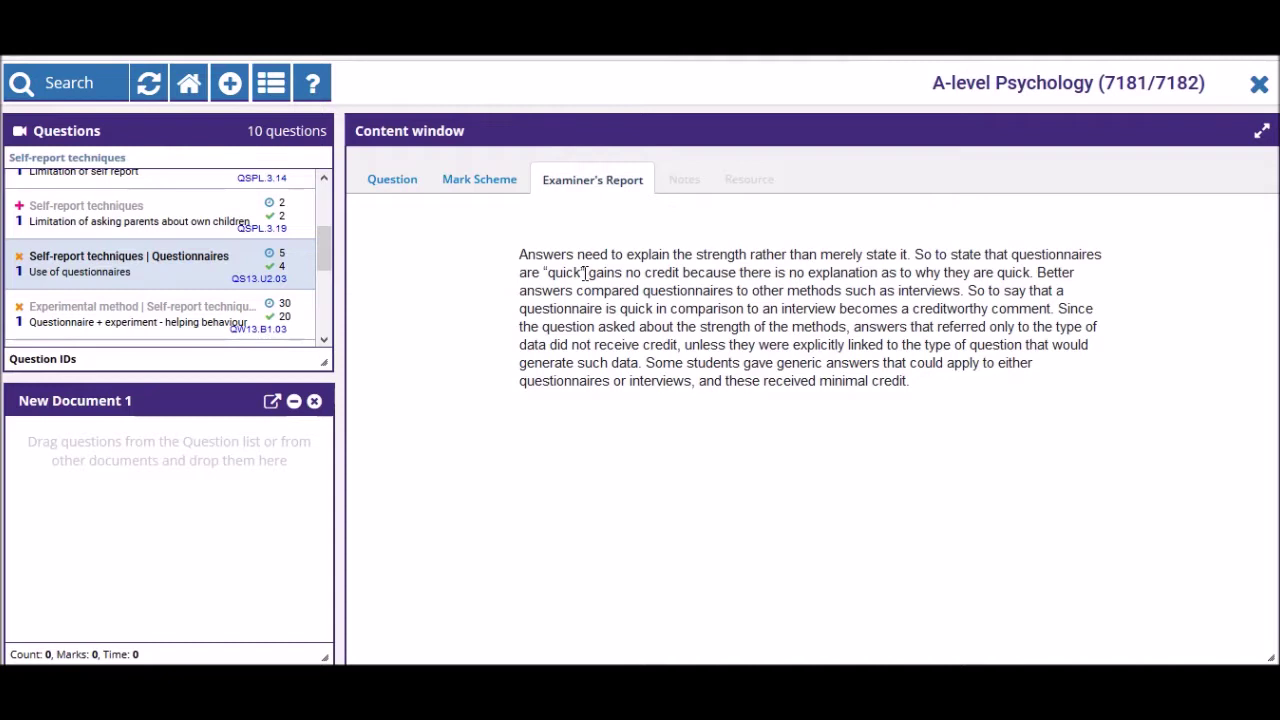
pyautogui.moveTo(586, 272); pyautogui.dragTo(671, 326)
pyautogui.click(820, 388)
pyautogui.click(200, 308)
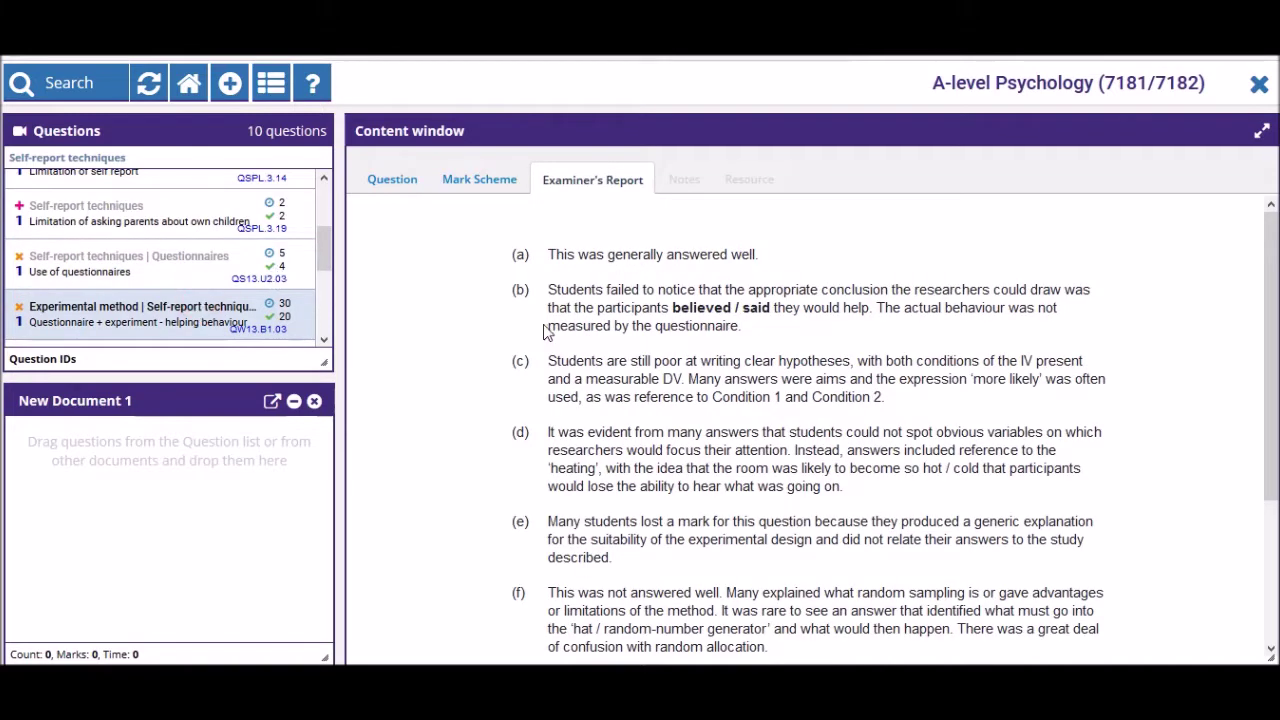
pyautogui.scroll(-2, 546, 332)
pyautogui.scroll(-3, 546, 332)
pyautogui.scroll(-2, 230, 290)
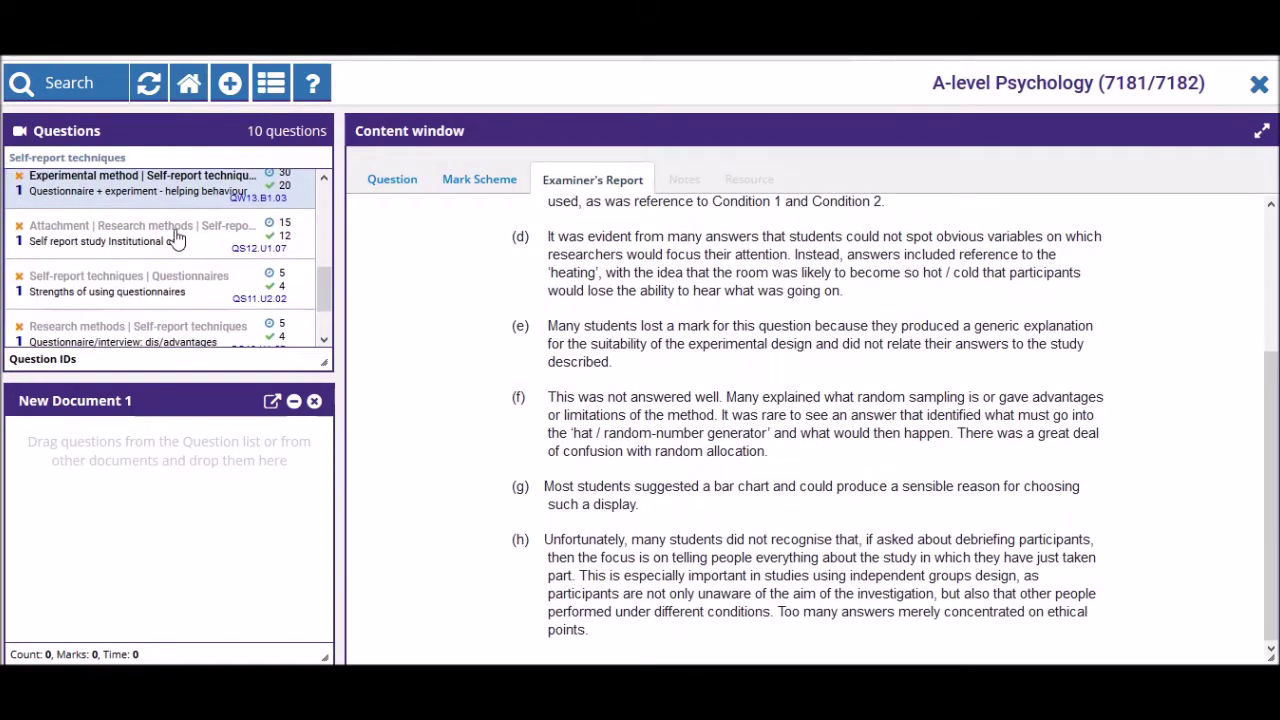
pyautogui.click(176, 240)
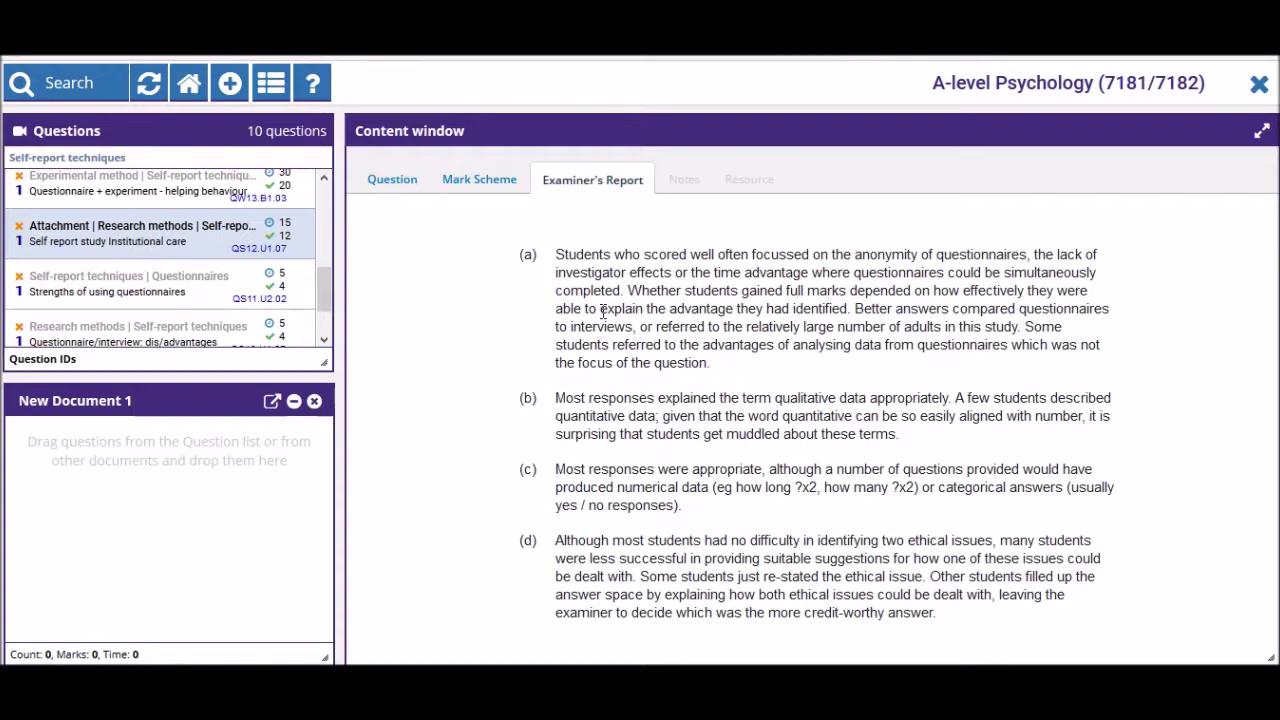
pyautogui.click(166, 287)
pyautogui.scroll(4, 190, 265)
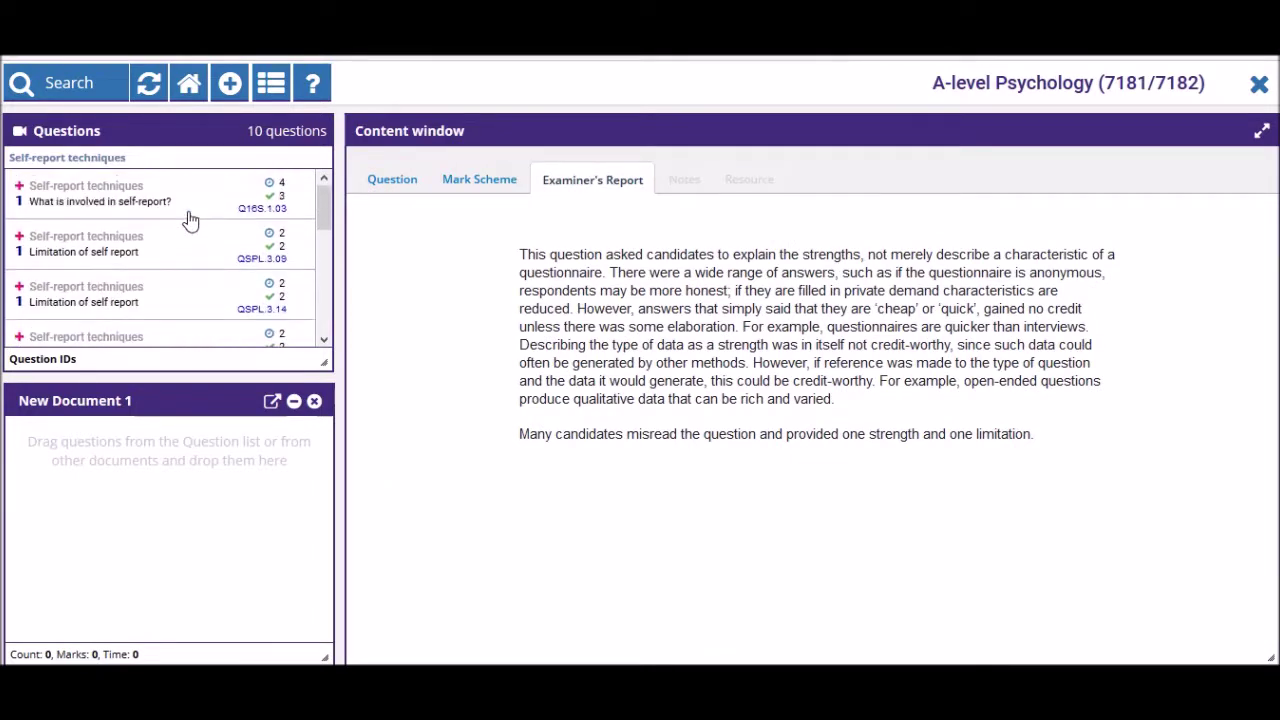